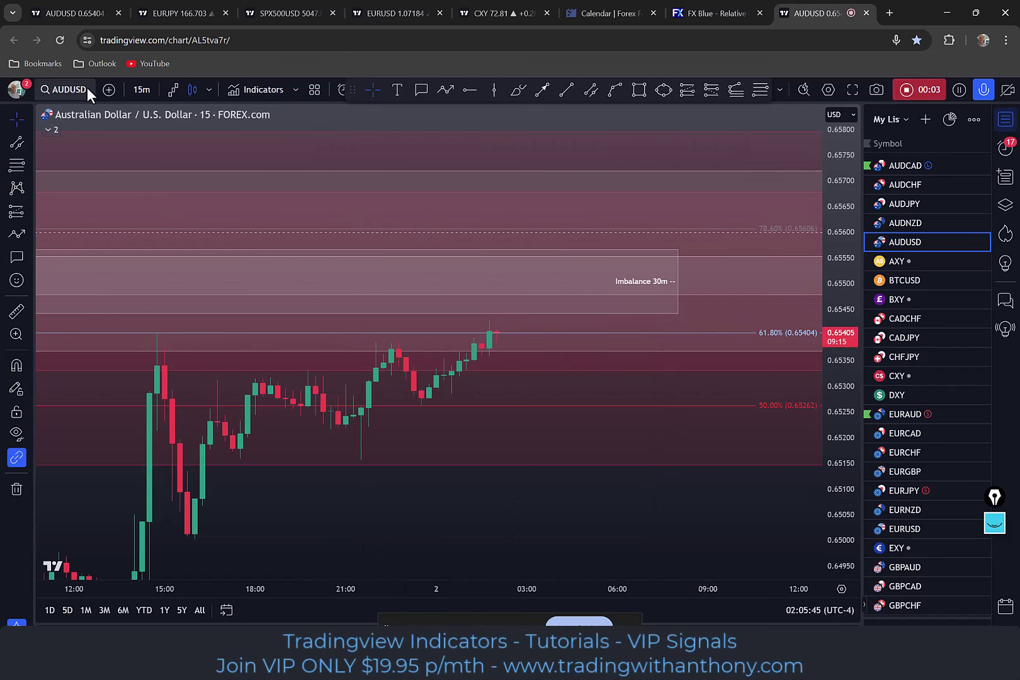
Switch the AUDUSD chart to the 1-week timeframe, showing the order block zone around the latest candles.
{"action": "left_click", "coordinate": [142, 90]}
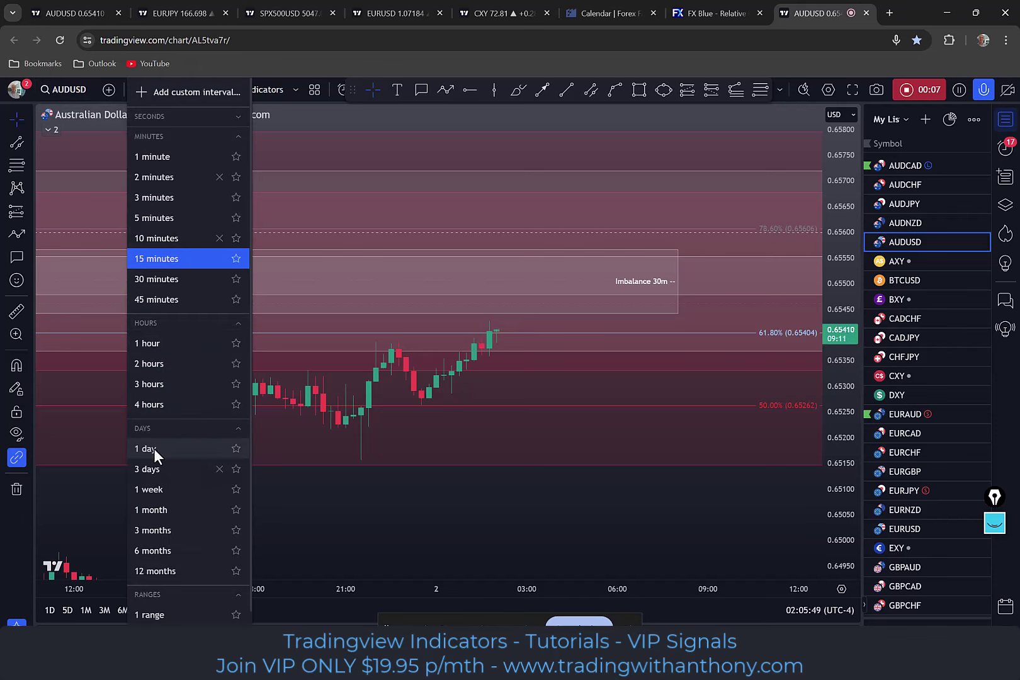
{"action": "left_click", "coordinate": [152, 488]}
{"action": "left_click_drag", "start_coordinate": [848, 175], "coordinate": [839, 519]}
{"action": "scroll", "coordinate": [682, 405], "scroll_direction": "up", "scroll_amount": 6}
{"action": "left_click_drag", "start_coordinate": [402, 421], "coordinate": [540, 406]}
{"action": "scroll", "coordinate": [540, 406], "scroll_direction": "up", "scroll_amount": 4}
{"action": "left_click_drag", "start_coordinate": [321, 397], "coordinate": [578, 398]}
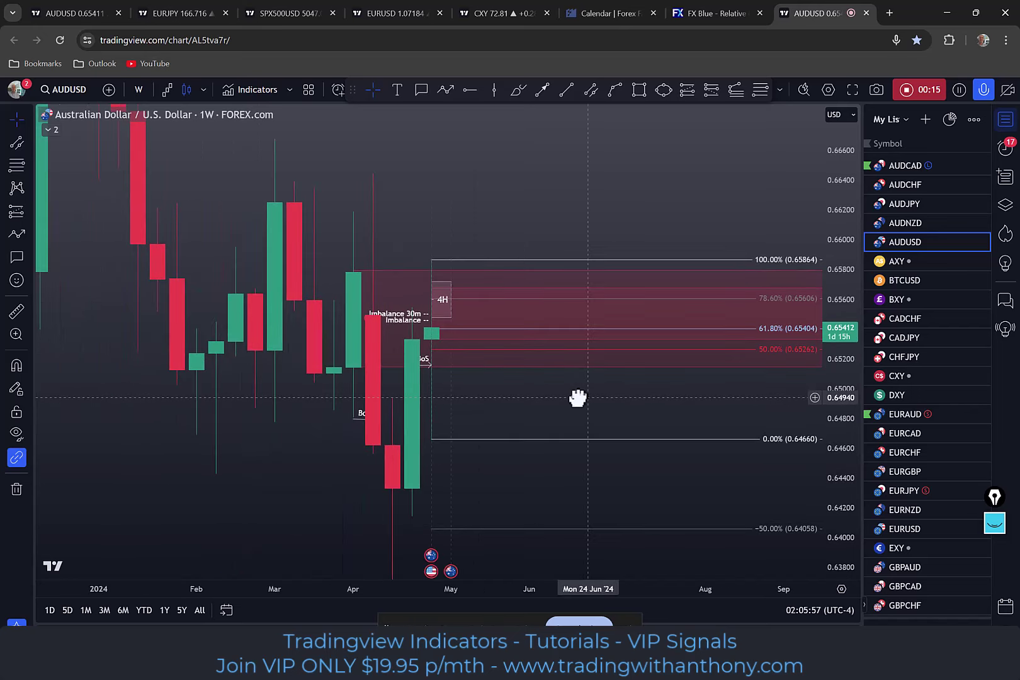
{"action": "left_click_drag", "start_coordinate": [518, 175], "coordinate": [574, 185]}
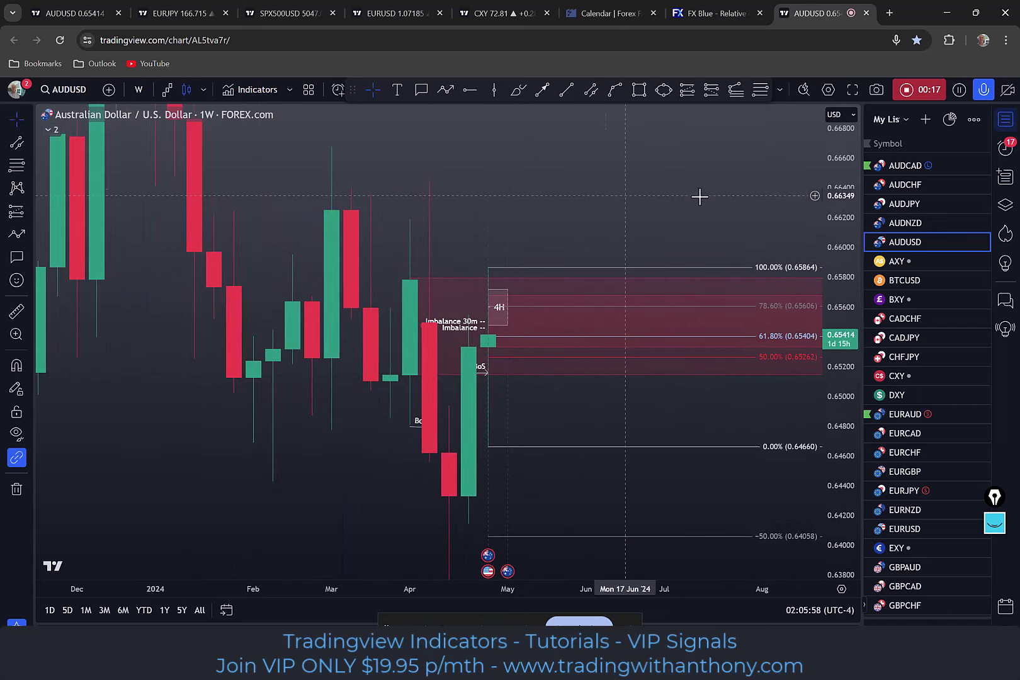
{"action": "left_click_drag", "start_coordinate": [845, 176], "coordinate": [845, 194]}
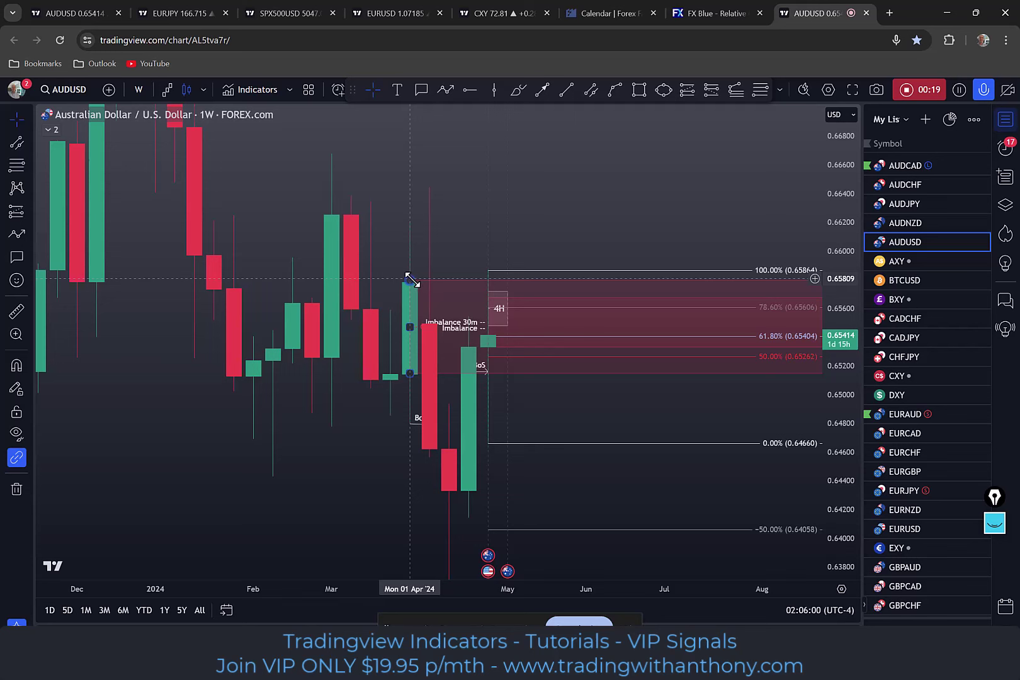
Align the weekly order block's top edge with the 1 April 2024 candle's body at about 0.6578, and select the BoS line below it.
{"action": "mouse_move", "coordinate": [410, 279]}
{"action": "left_mouse_down"}
{"action": "mouse_move", "coordinate": [410, 372]}
{"action": "mouse_move", "coordinate": [408, 283]}
{"action": "left_mouse_up"}
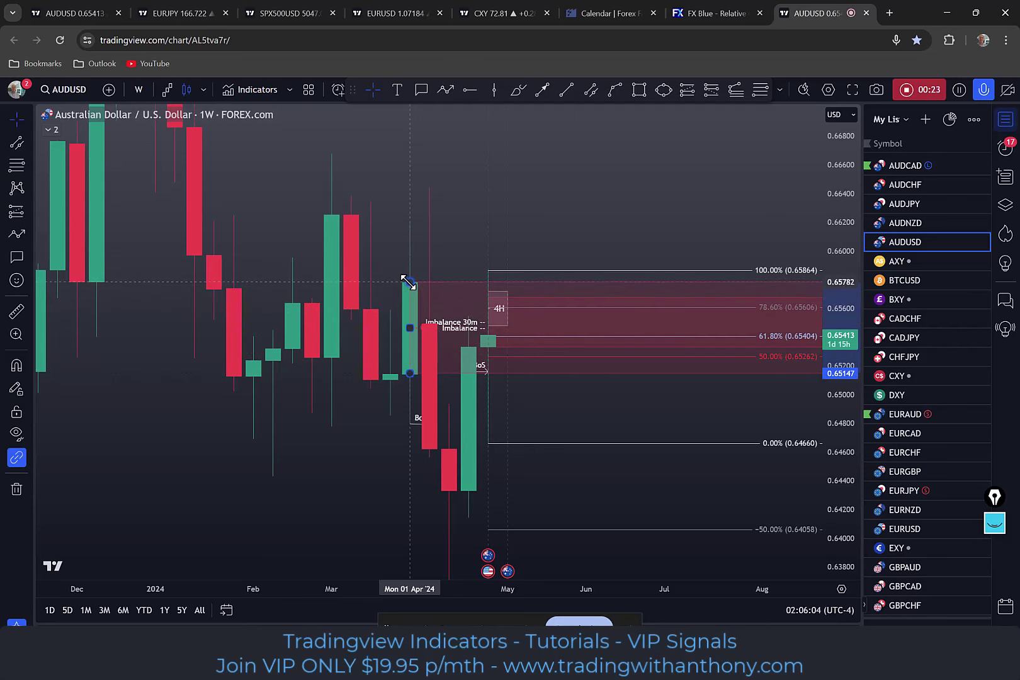
{"action": "mouse_move", "coordinate": [408, 285]}
{"action": "left_mouse_down"}
{"action": "mouse_move", "coordinate": [409, 371]}
{"action": "mouse_move", "coordinate": [403, 283]}
{"action": "left_mouse_up"}
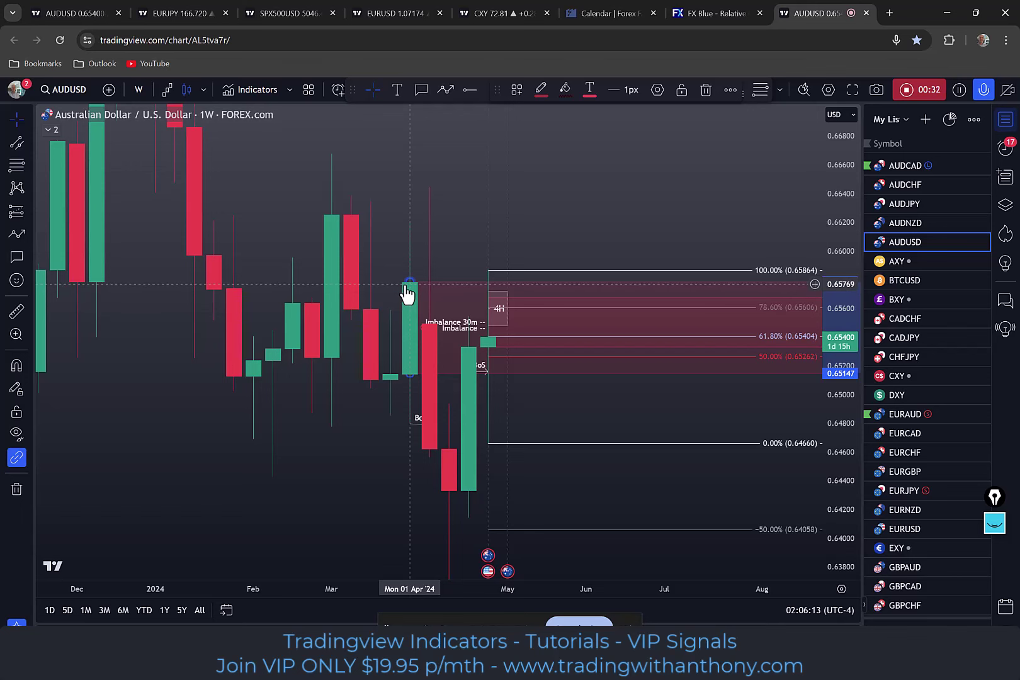
{"action": "left_click_drag", "start_coordinate": [839, 173], "coordinate": [847, 271]}
{"action": "mouse_move", "coordinate": [563, 196]}
{"action": "left_mouse_down"}
{"action": "mouse_move", "coordinate": [617, 239]}
{"action": "mouse_move", "coordinate": [624, 214]}
{"action": "left_mouse_up"}
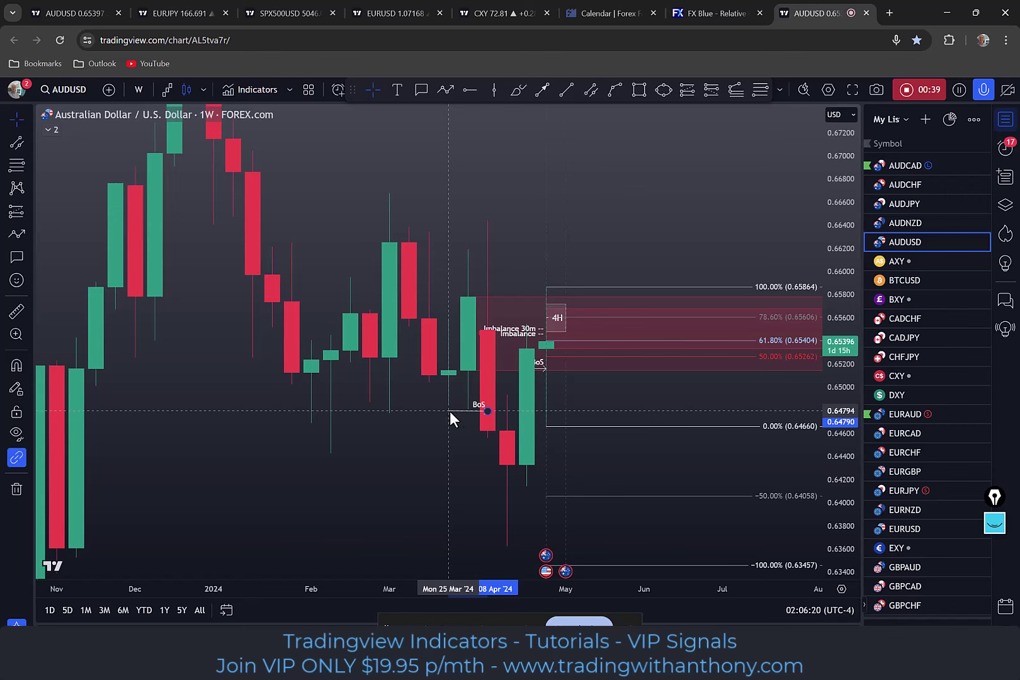
{"action": "left_click", "coordinate": [450, 412]}
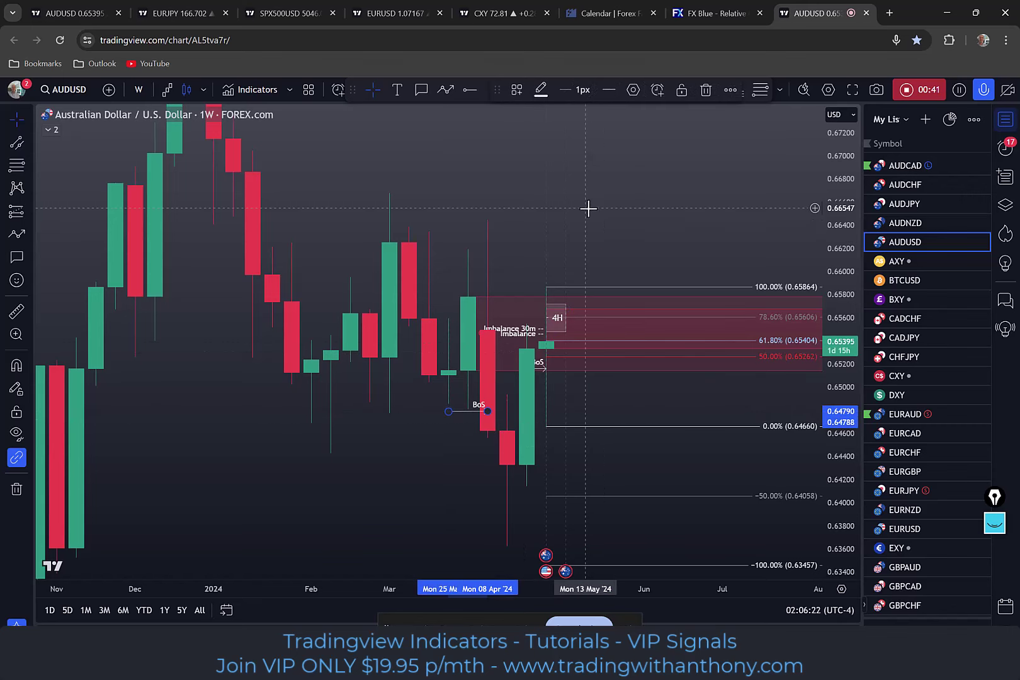
{"action": "left_click_drag", "start_coordinate": [588, 208], "coordinate": [558, 207]}
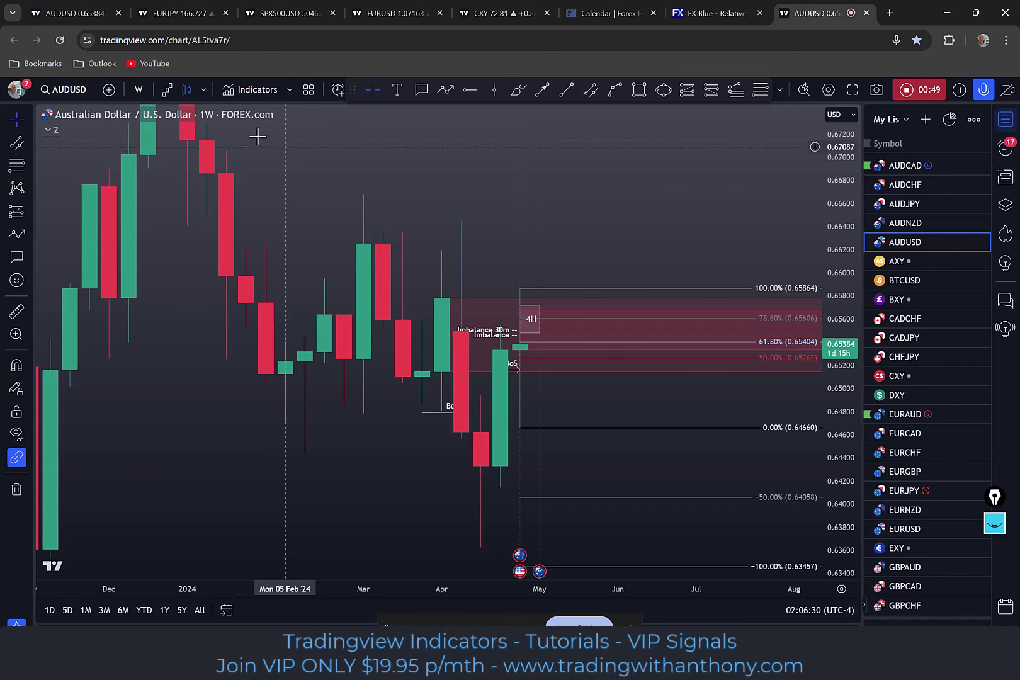
Change the AUDUSD chart to the 1-day timeframe, with price action back to early 2024 in view.
{"action": "left_click", "coordinate": [140, 88]}
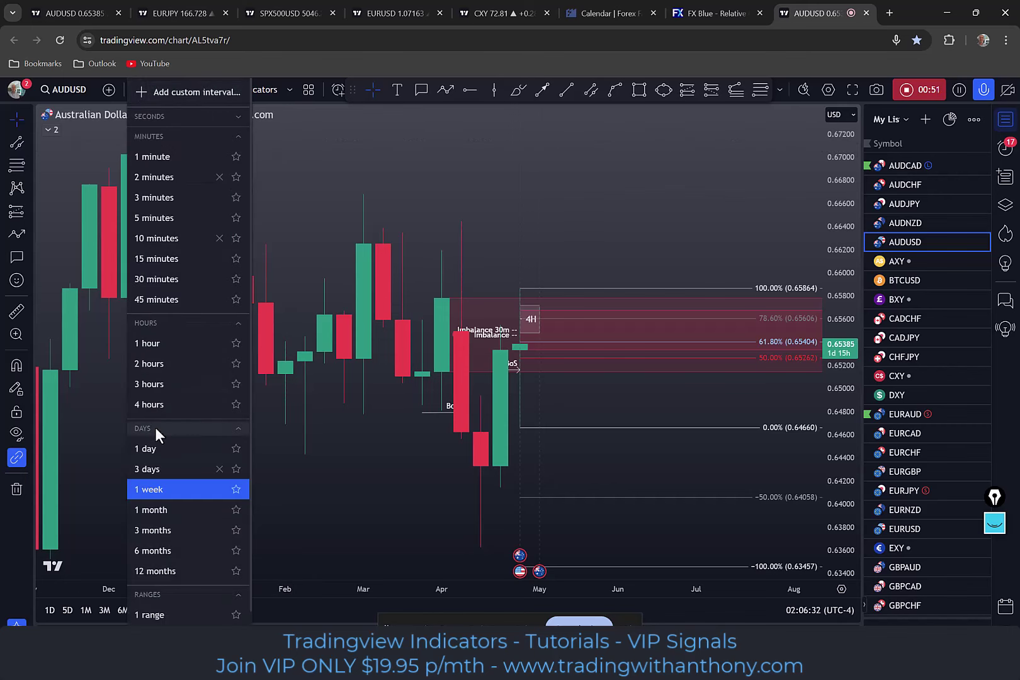
{"action": "left_click", "coordinate": [153, 451]}
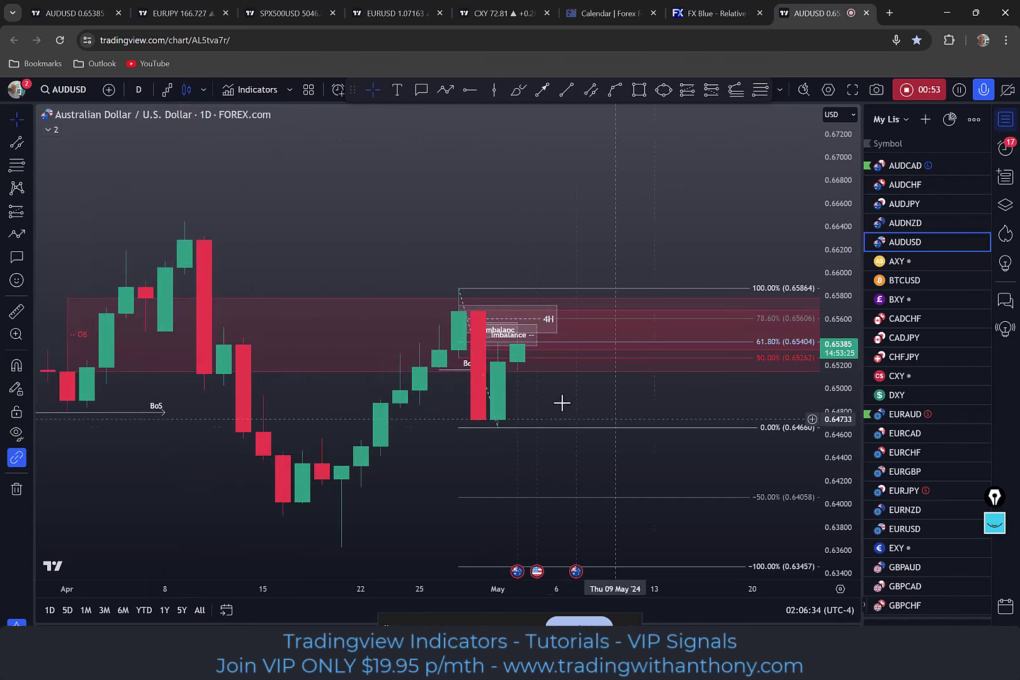
{"action": "left_click_drag", "start_coordinate": [845, 414], "coordinate": [841, 259]}
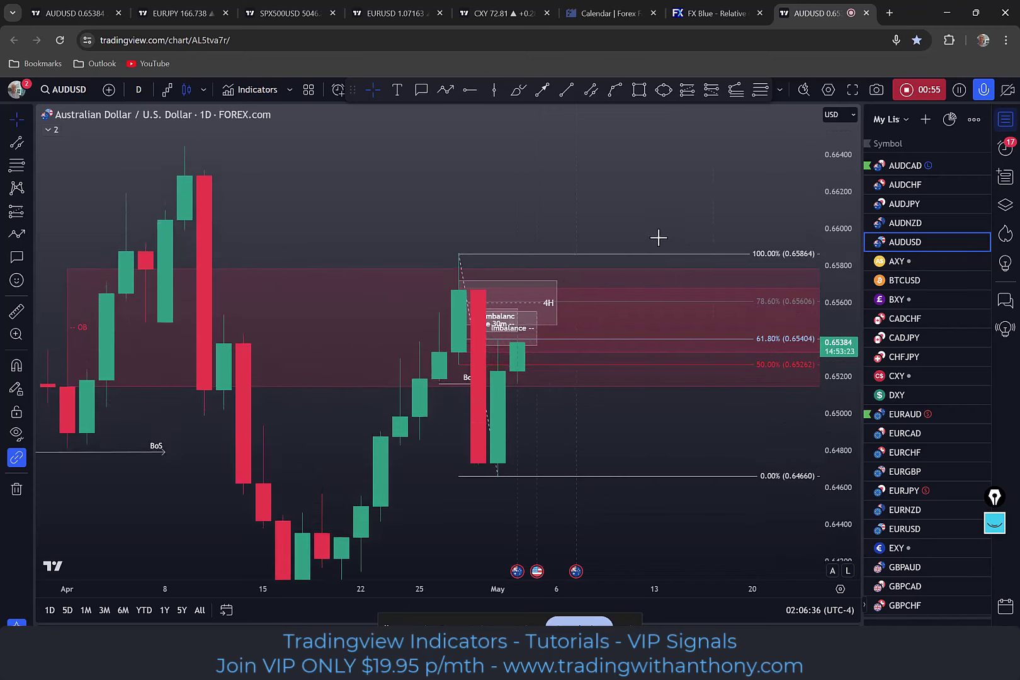
{"action": "scroll", "coordinate": [659, 237], "scroll_direction": "down", "scroll_amount": 5}
{"action": "left_click_drag", "start_coordinate": [838, 177], "coordinate": [838, 353]}
{"action": "scroll", "coordinate": [501, 267], "scroll_direction": "down", "scroll_amount": 4}
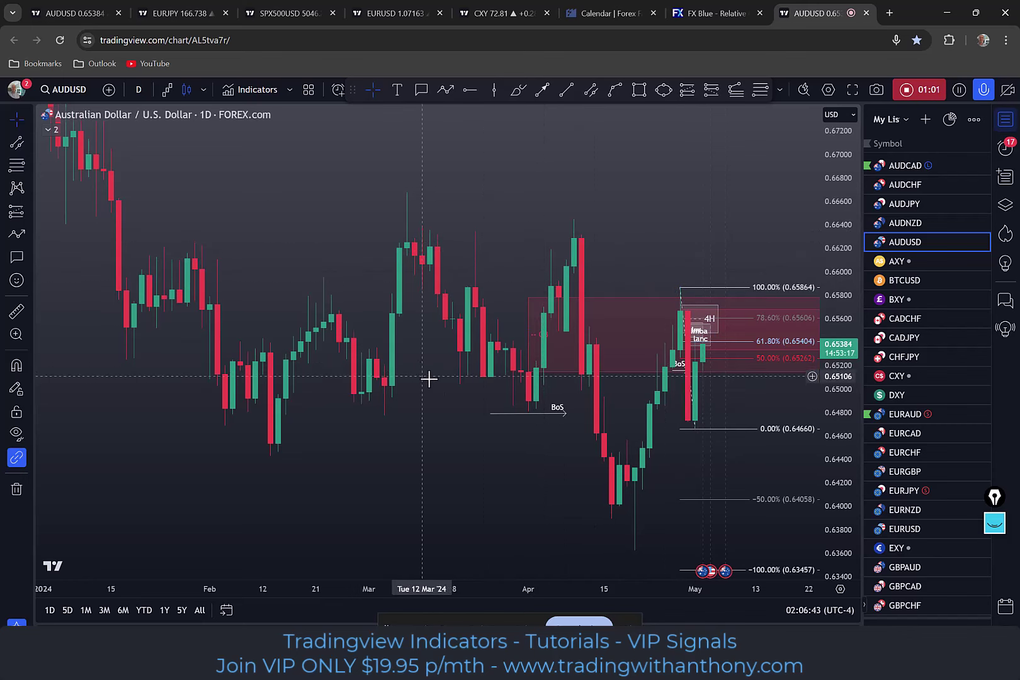
Extend the BoS arrow under the order block to the 10 April 2024 candle.
{"action": "mouse_move", "coordinate": [568, 410]}
{"action": "left_mouse_down"}
{"action": "mouse_move", "coordinate": [585, 406]}
{"action": "mouse_move", "coordinate": [582, 414]}
{"action": "left_mouse_up"}
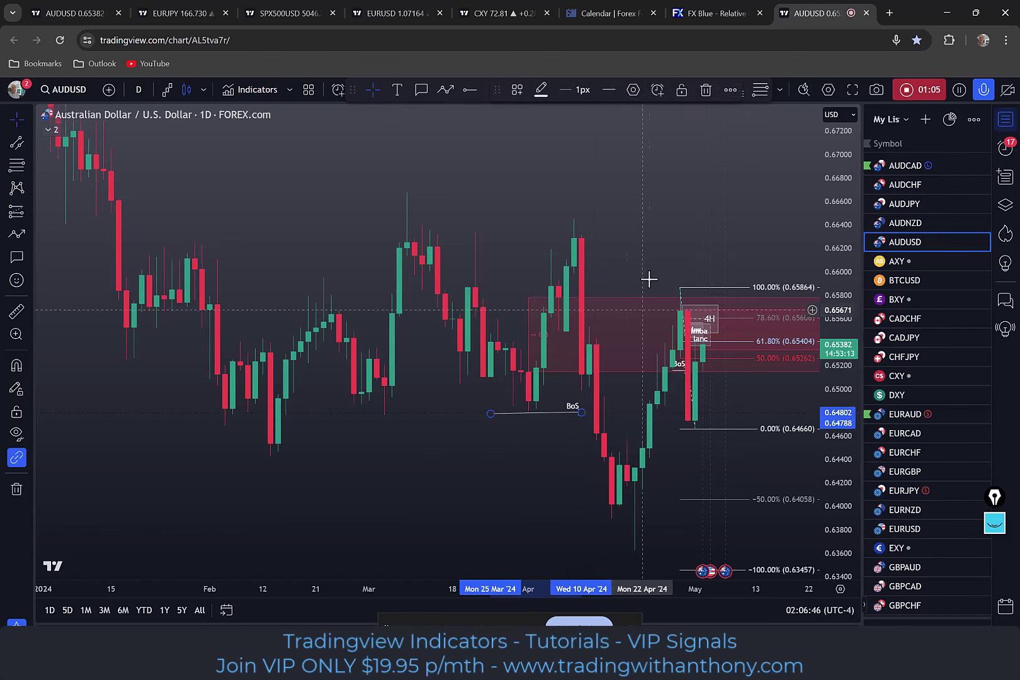
{"action": "left_click", "coordinate": [673, 220]}
{"action": "left_click_drag", "start_coordinate": [673, 221], "coordinate": [589, 329]}
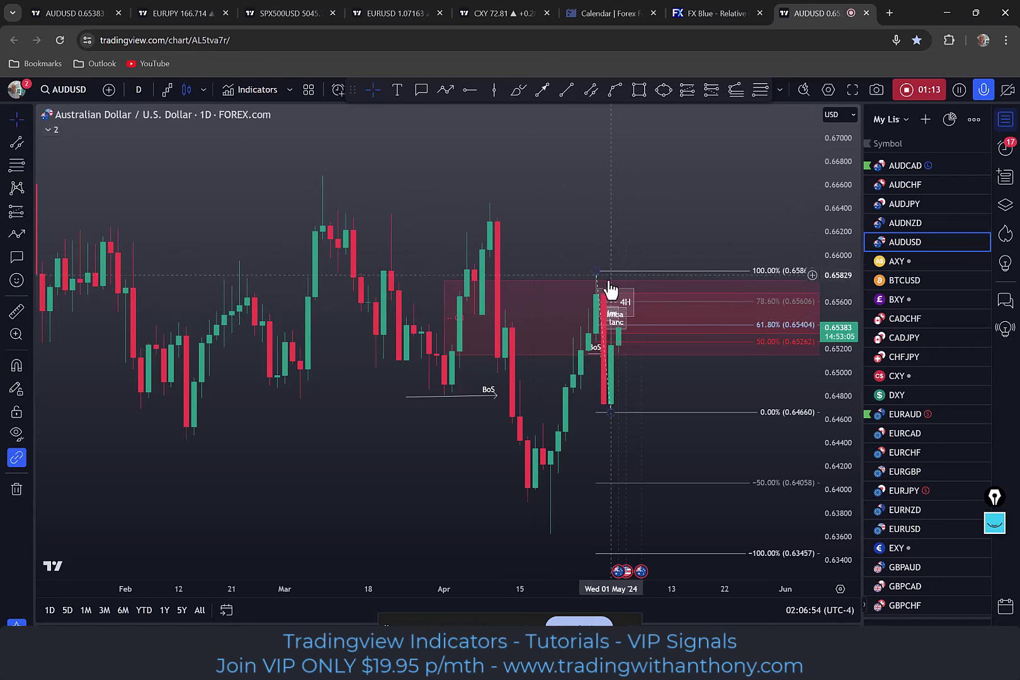
Align the smaller daily order block's upper corner with the 29 April 2024 candle's body top at about 0.6567.
{"action": "scroll", "coordinate": [585, 208], "scroll_direction": "up", "scroll_amount": 2}
{"action": "scroll", "coordinate": [585, 207], "scroll_direction": "up", "scroll_amount": 2}
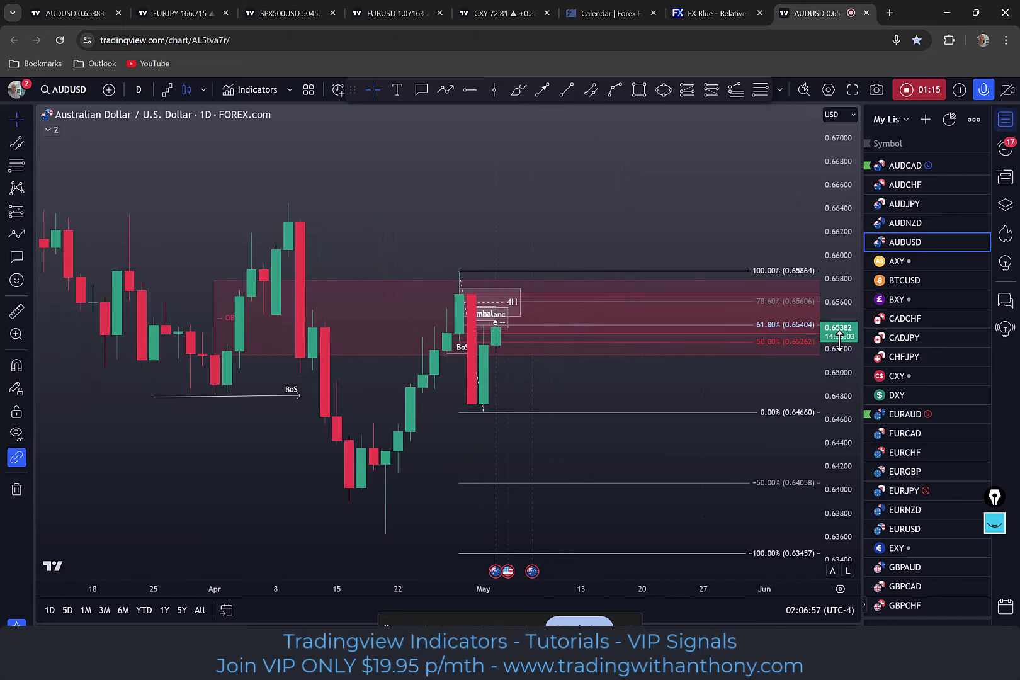
{"action": "left_click_drag", "start_coordinate": [840, 341], "coordinate": [839, 263]}
{"action": "left_click_drag", "start_coordinate": [591, 171], "coordinate": [643, 140]}
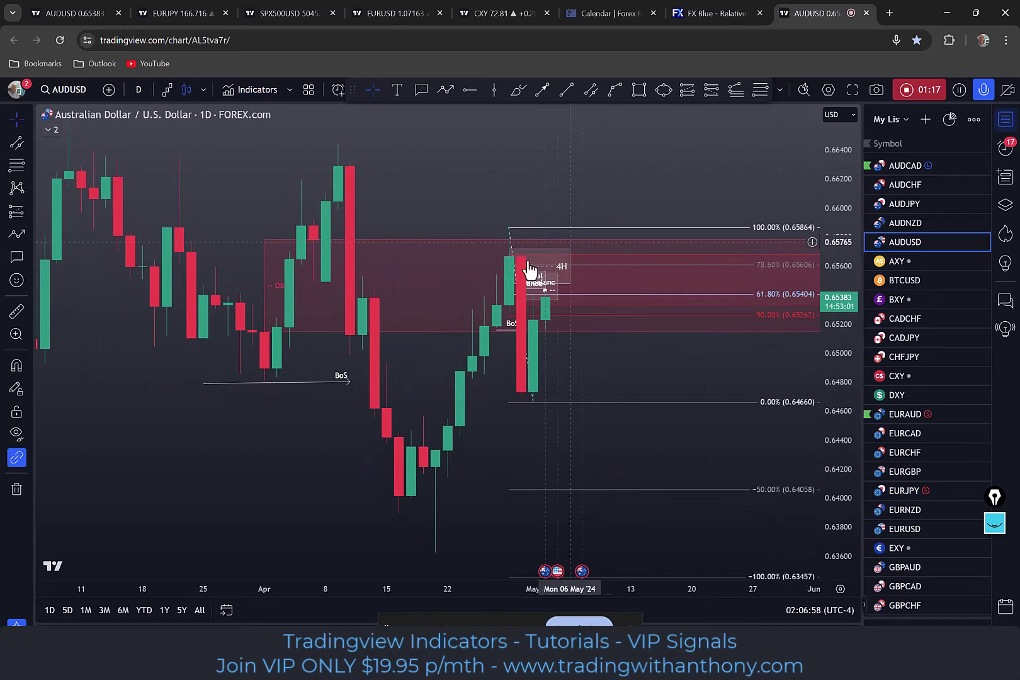
{"action": "left_click", "coordinate": [608, 267]}
{"action": "mouse_move", "coordinate": [509, 254]}
{"action": "left_mouse_down"}
{"action": "mouse_move", "coordinate": [506, 209]}
{"action": "mouse_move", "coordinate": [504, 251]}
{"action": "mouse_move", "coordinate": [441, 257]}
{"action": "mouse_move", "coordinate": [508, 259]}
{"action": "left_mouse_up"}
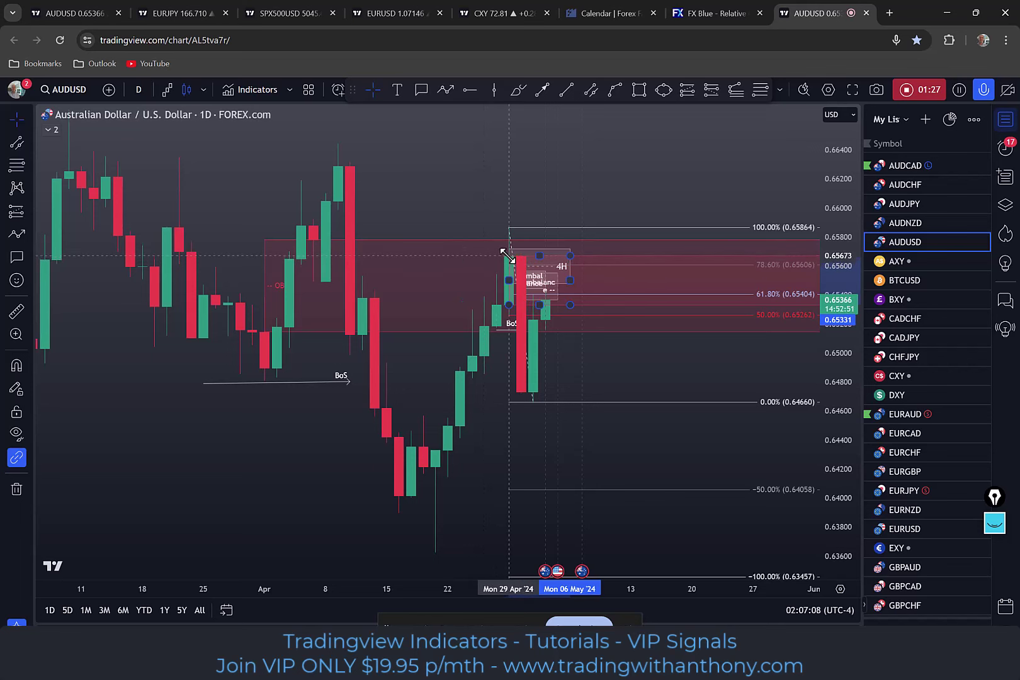
Draw a short arrow from 26 April 2024 to the 29 April candle's body top at about 0.6567.
{"action": "left_click", "coordinate": [576, 189]}
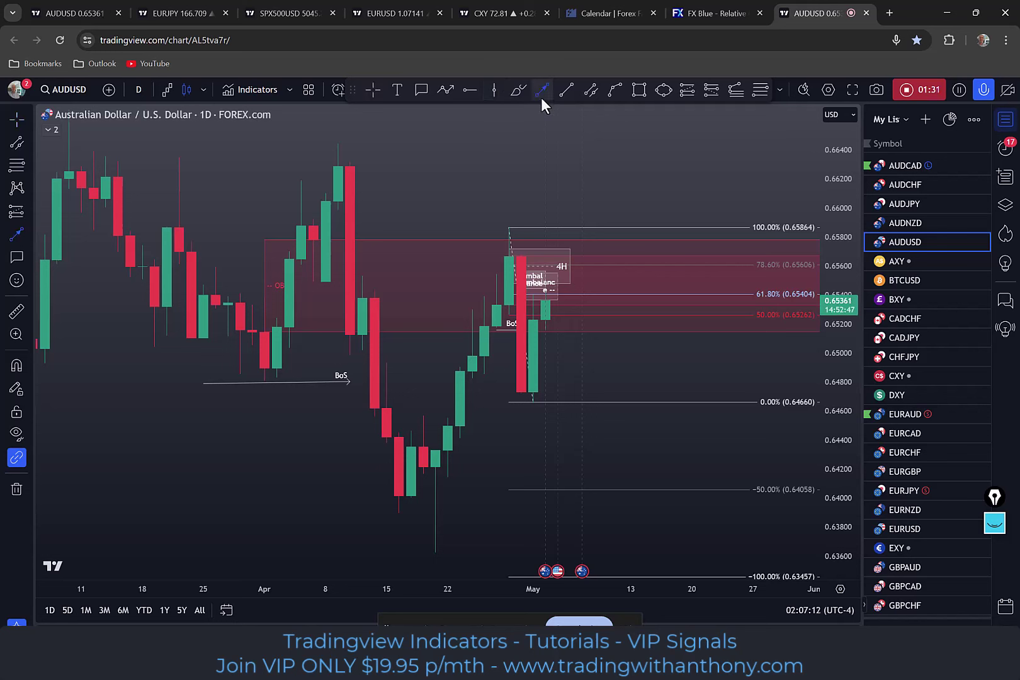
{"action": "double_click", "coordinate": [513, 255]}
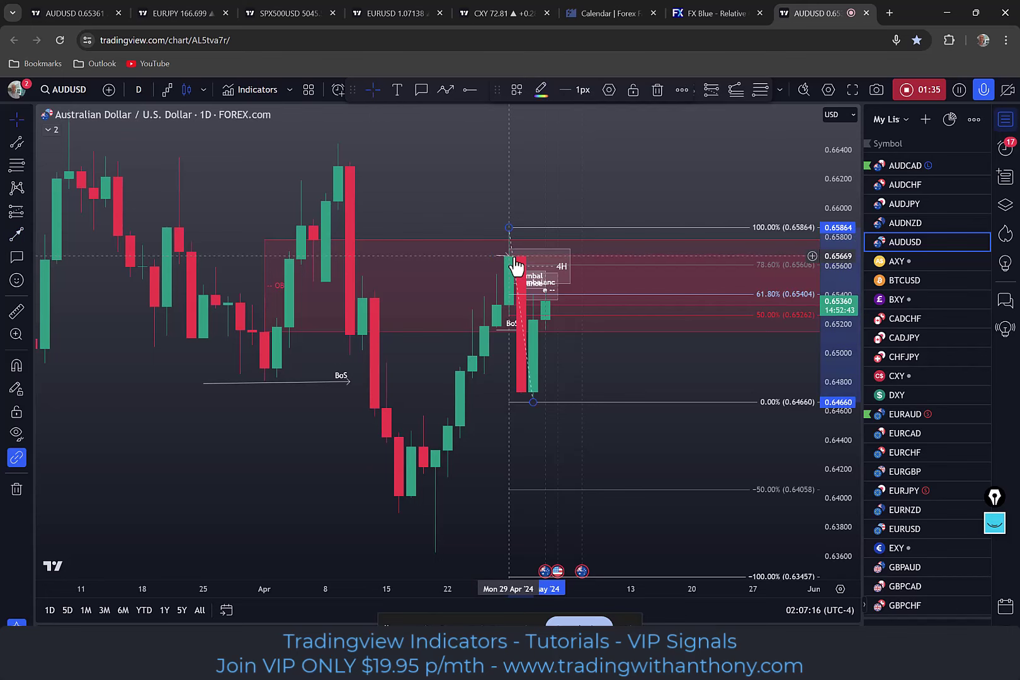
{"action": "left_click", "coordinate": [720, 177]}
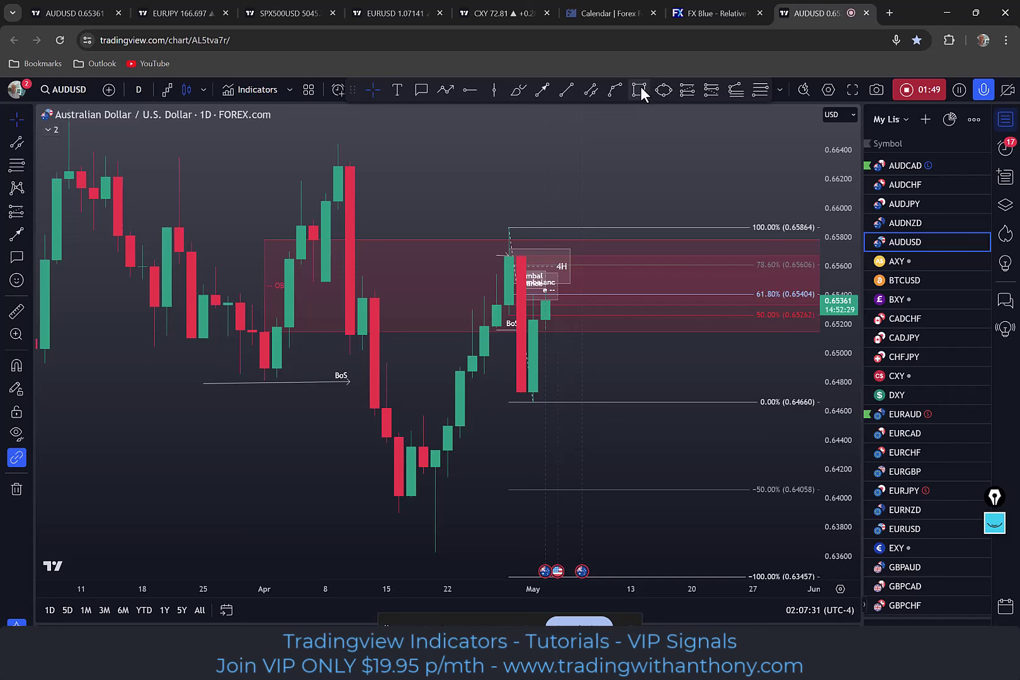
Draw a trial rectangle from 11 April to 9 May 2024 between about 0.6554 and 0.6513, and delete it.
{"action": "left_click", "coordinate": [361, 274]}
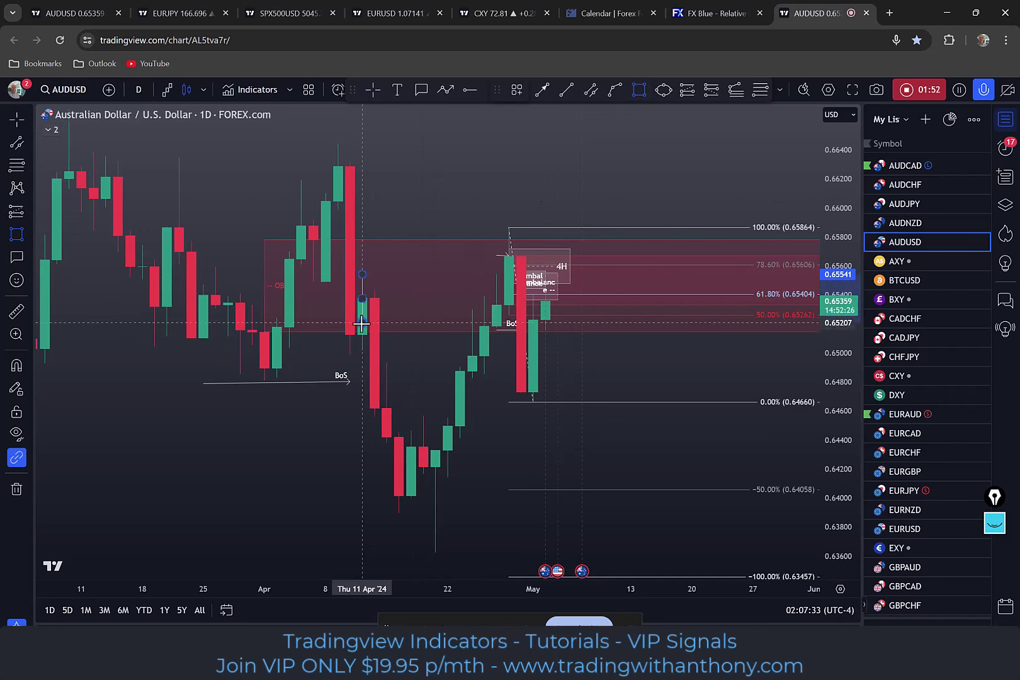
{"action": "left_click", "coordinate": [607, 333]}
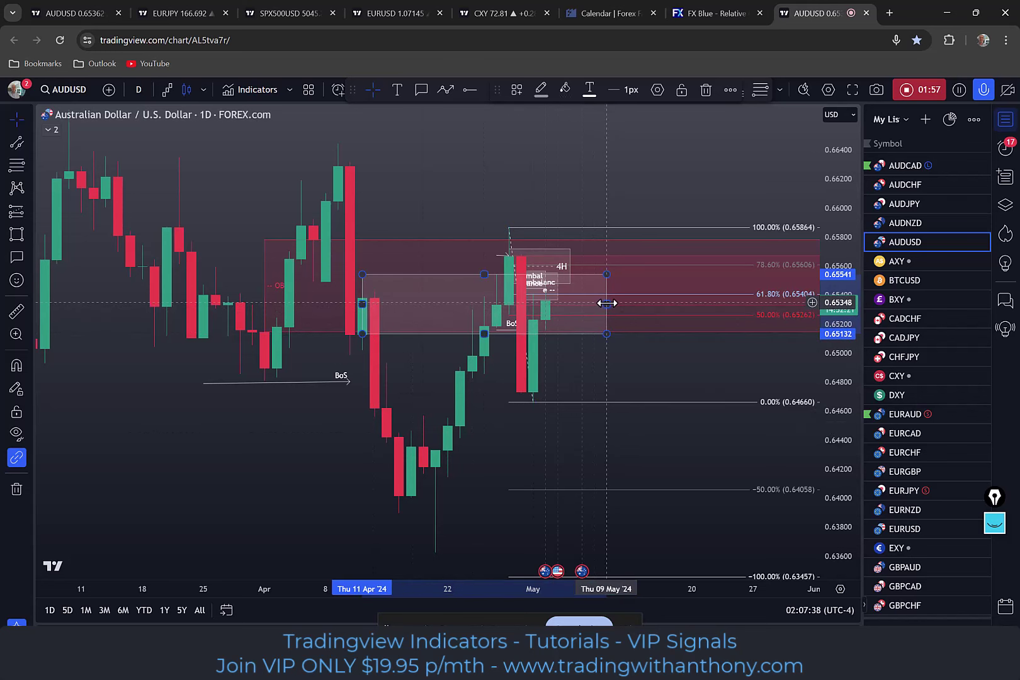
{"action": "key", "text": "Delete"}
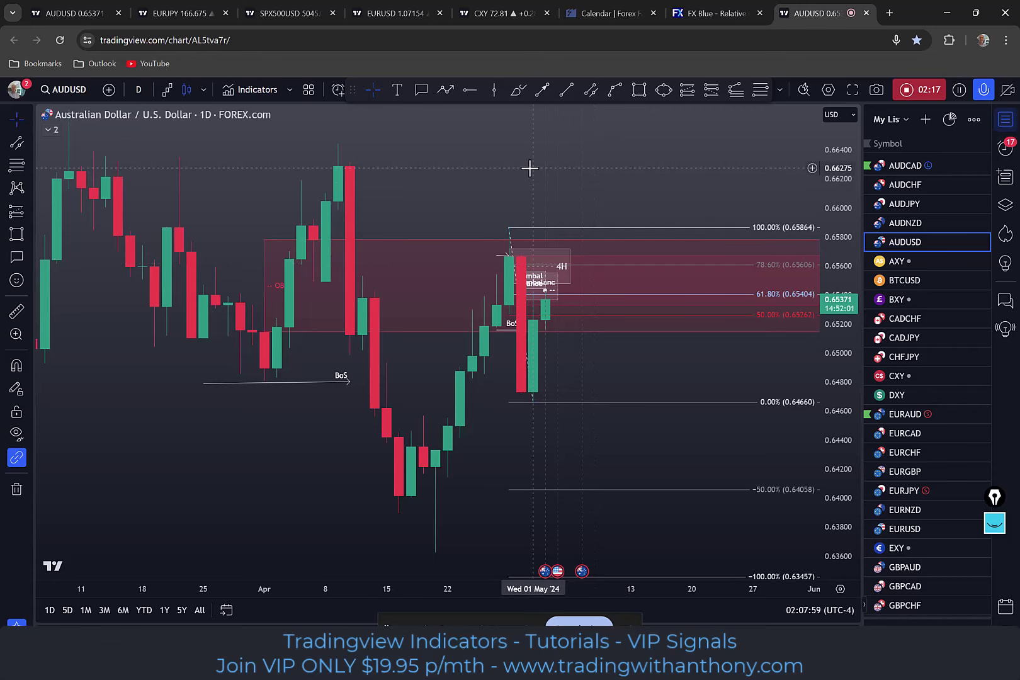
Examine the daily swing highs, the break of structure and the smaller order block inside the larger zone.
{"action": "left_click_drag", "start_coordinate": [529, 167], "coordinate": [557, 172]}
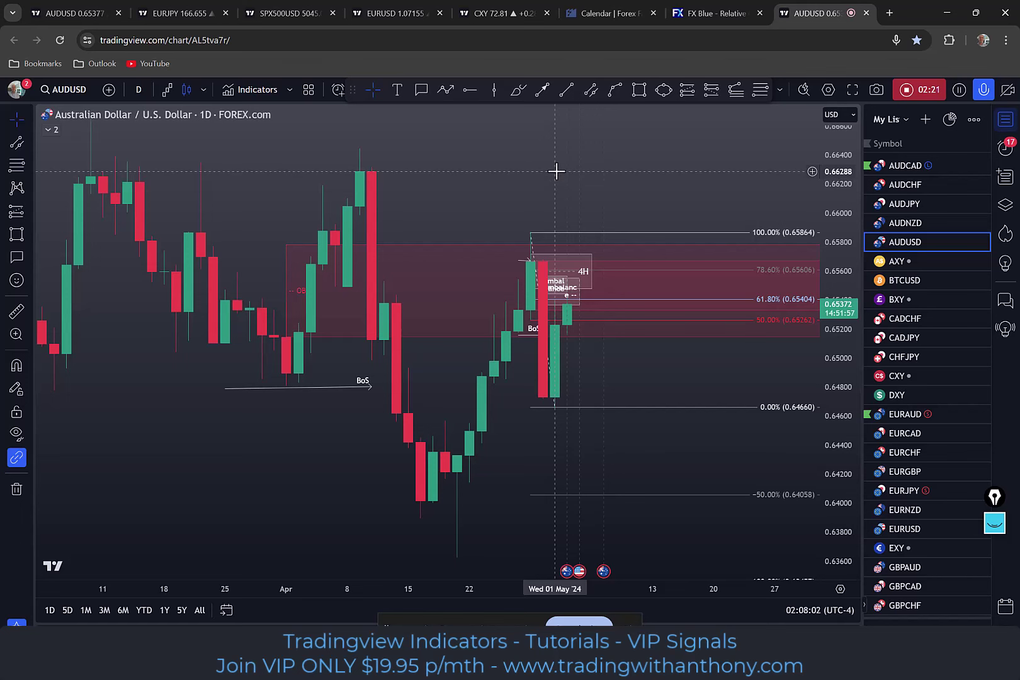
{"action": "scroll", "coordinate": [556, 183], "scroll_direction": "down", "scroll_amount": 5}
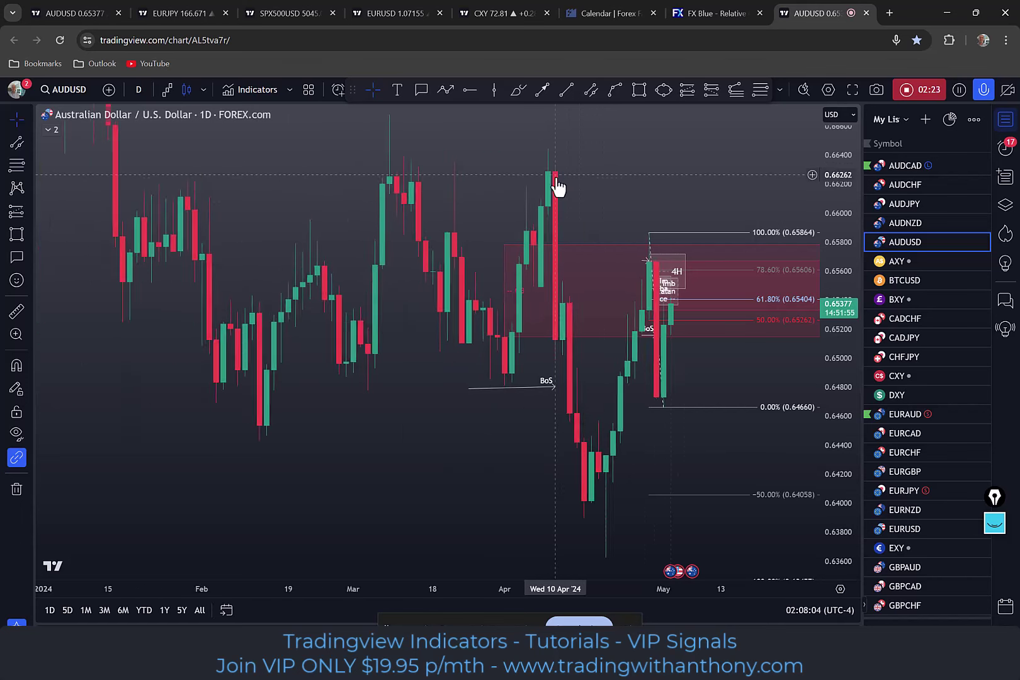
{"action": "mouse_move", "coordinate": [673, 191]}
{"action": "left_mouse_down"}
{"action": "mouse_move", "coordinate": [672, 233]}
{"action": "mouse_move", "coordinate": [676, 211]}
{"action": "left_mouse_up"}
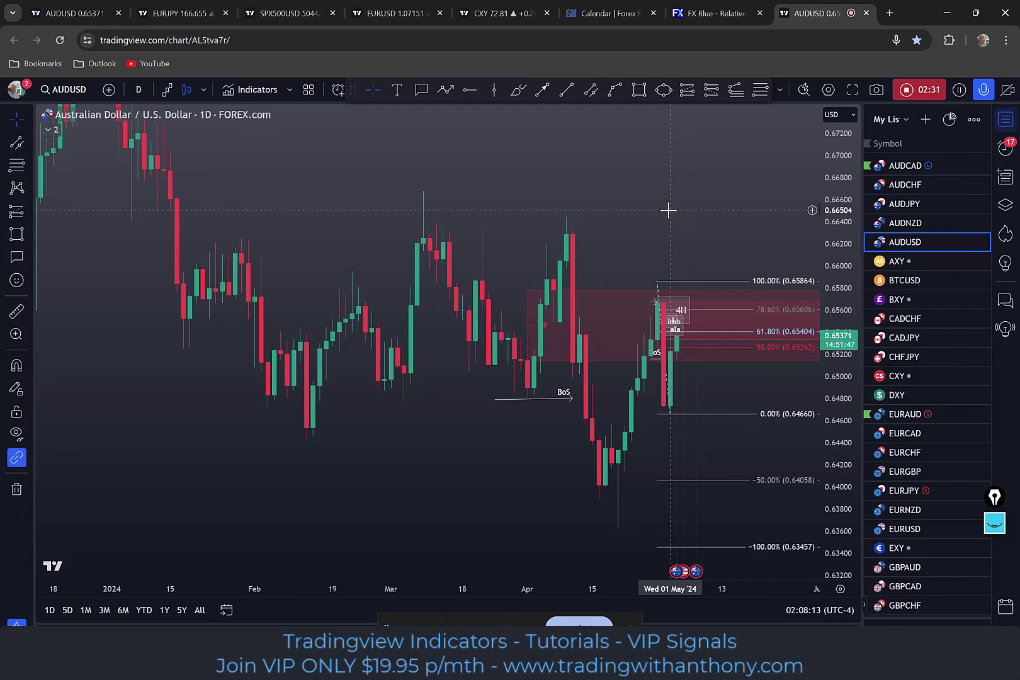
{"action": "mouse_move", "coordinate": [669, 209]}
{"action": "left_mouse_down"}
{"action": "mouse_move", "coordinate": [570, 193]}
{"action": "mouse_move", "coordinate": [573, 183]}
{"action": "mouse_move", "coordinate": [653, 207]}
{"action": "left_mouse_up"}
{"action": "left_click_drag", "start_coordinate": [581, 191], "coordinate": [593, 166]}
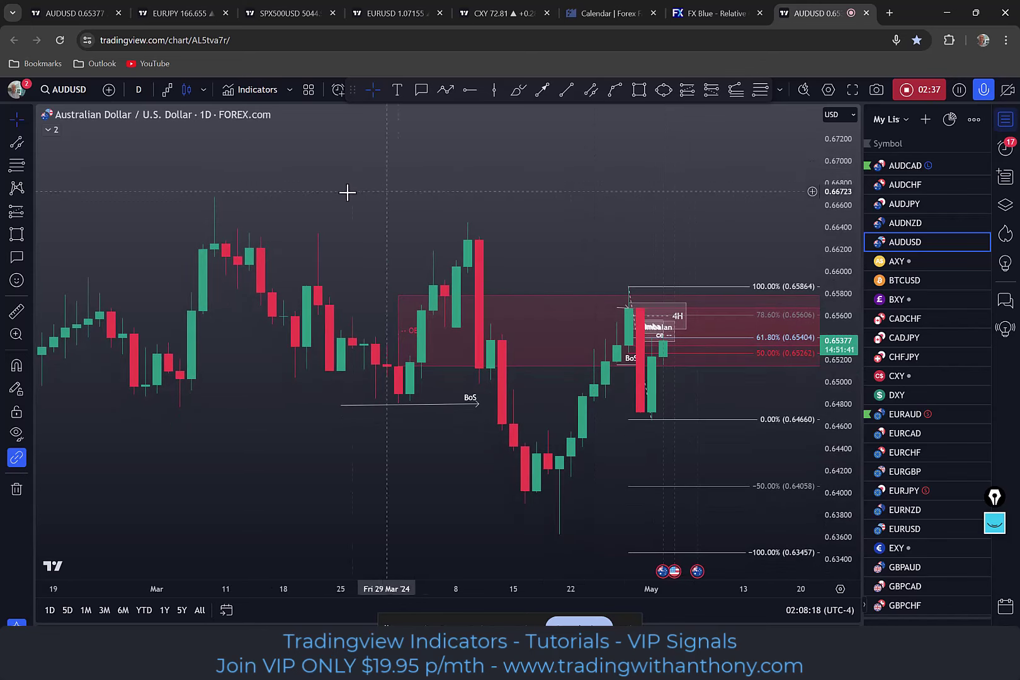
{"action": "scroll", "coordinate": [609, 202], "scroll_direction": "down", "scroll_amount": 2}
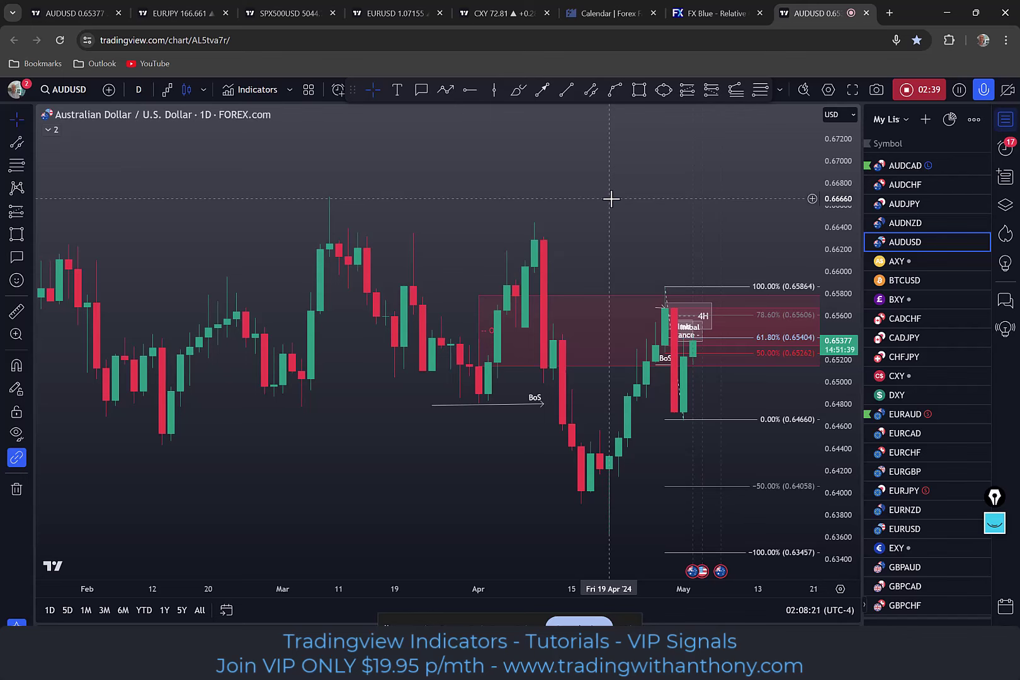
{"action": "scroll", "coordinate": [612, 199], "scroll_direction": "up", "scroll_amount": 2}
{"action": "mouse_move", "coordinate": [609, 198]}
{"action": "left_mouse_down"}
{"action": "mouse_move", "coordinate": [651, 207]}
{"action": "mouse_move", "coordinate": [656, 220]}
{"action": "mouse_move", "coordinate": [600, 191]}
{"action": "mouse_move", "coordinate": [588, 201]}
{"action": "left_mouse_up"}
{"action": "left_click_drag", "start_coordinate": [526, 196], "coordinate": [518, 187]}
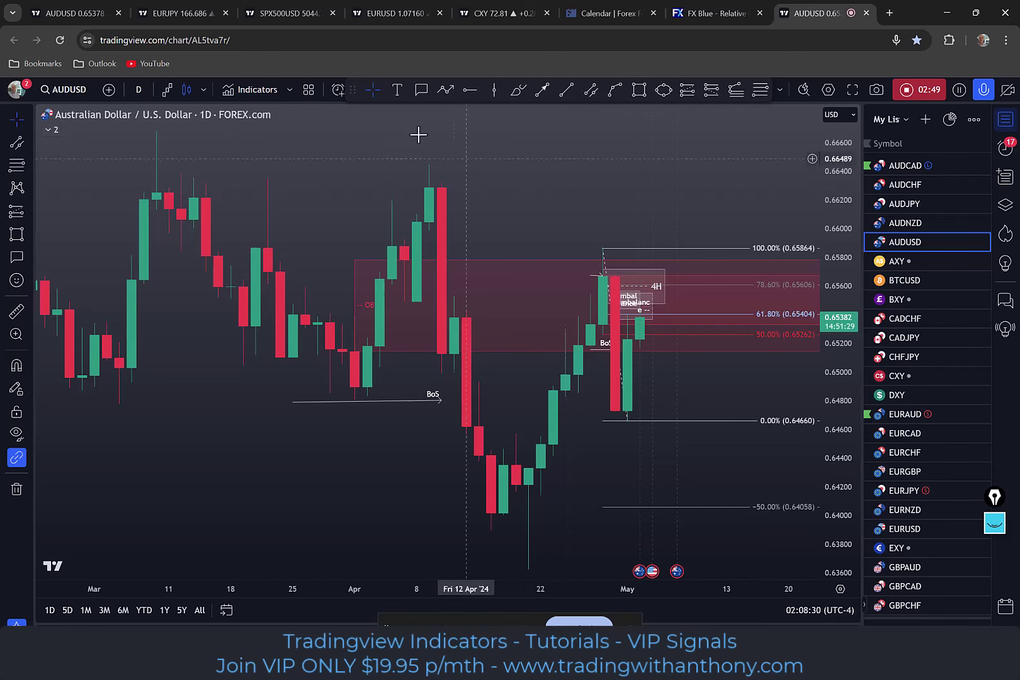
{"action": "left_click_drag", "start_coordinate": [566, 184], "coordinate": [560, 179]}
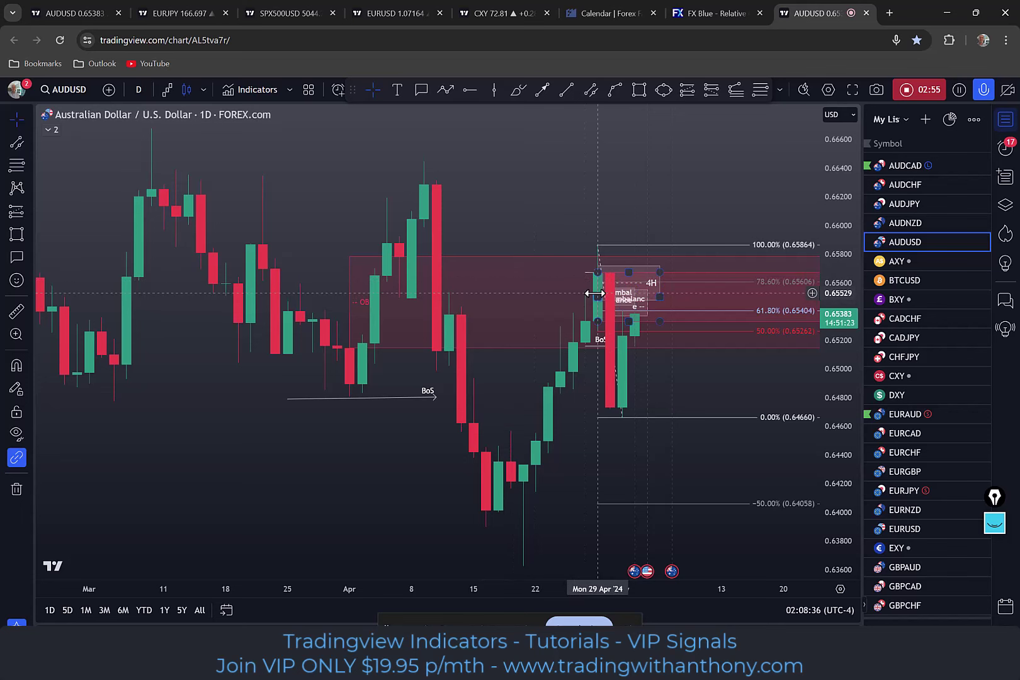
{"action": "mouse_move", "coordinate": [597, 295]}
{"action": "left_mouse_down"}
{"action": "mouse_move", "coordinate": [577, 296]}
{"action": "mouse_move", "coordinate": [598, 300]}
{"action": "left_mouse_up"}
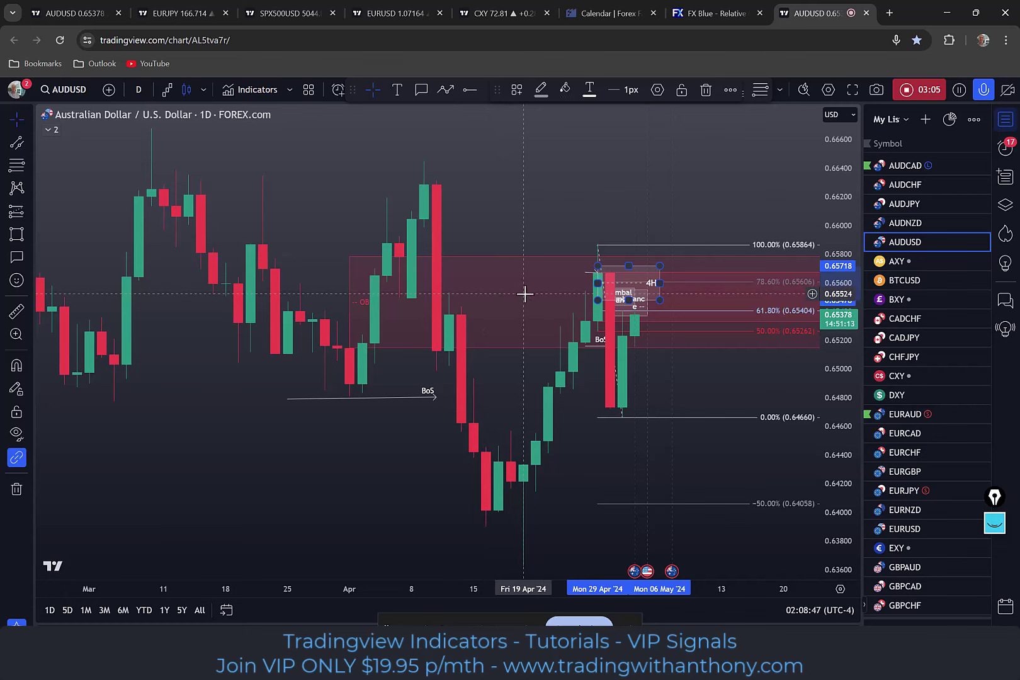
Switch the AUDUSD chart to the 4-hour timeframe and select the rectangle labelled 4H.
{"action": "left_click", "coordinate": [138, 89]}
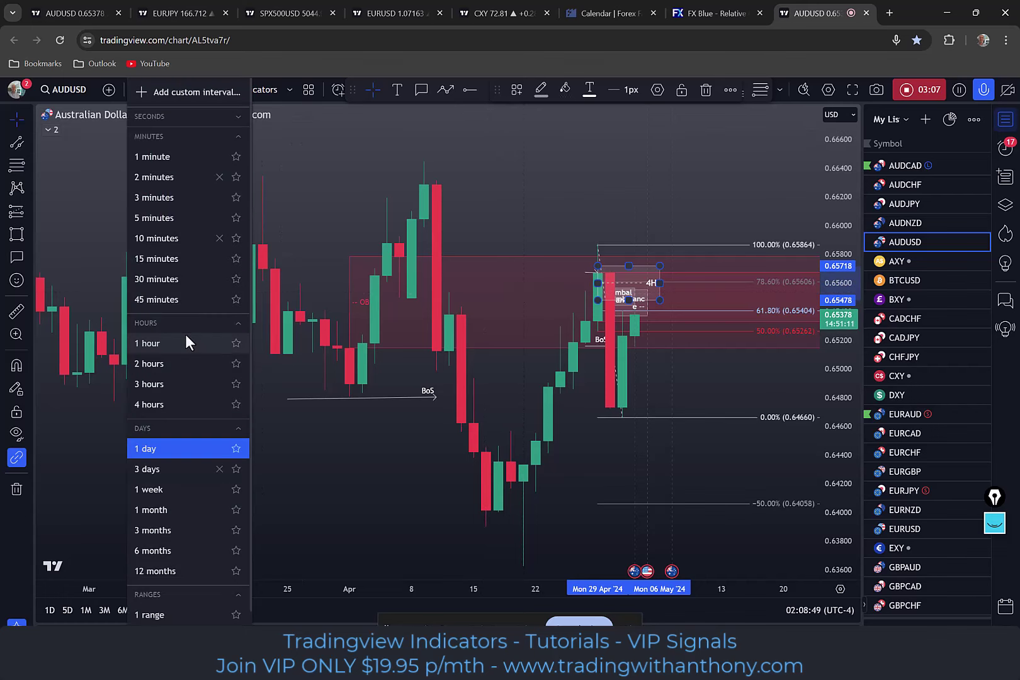
{"action": "left_click", "coordinate": [153, 404]}
{"action": "left_click_drag", "start_coordinate": [846, 447], "coordinate": [871, 165]}
{"action": "scroll", "coordinate": [416, 399], "scroll_direction": "up", "scroll_amount": 2}
{"action": "left_click_drag", "start_coordinate": [310, 419], "coordinate": [276, 483]}
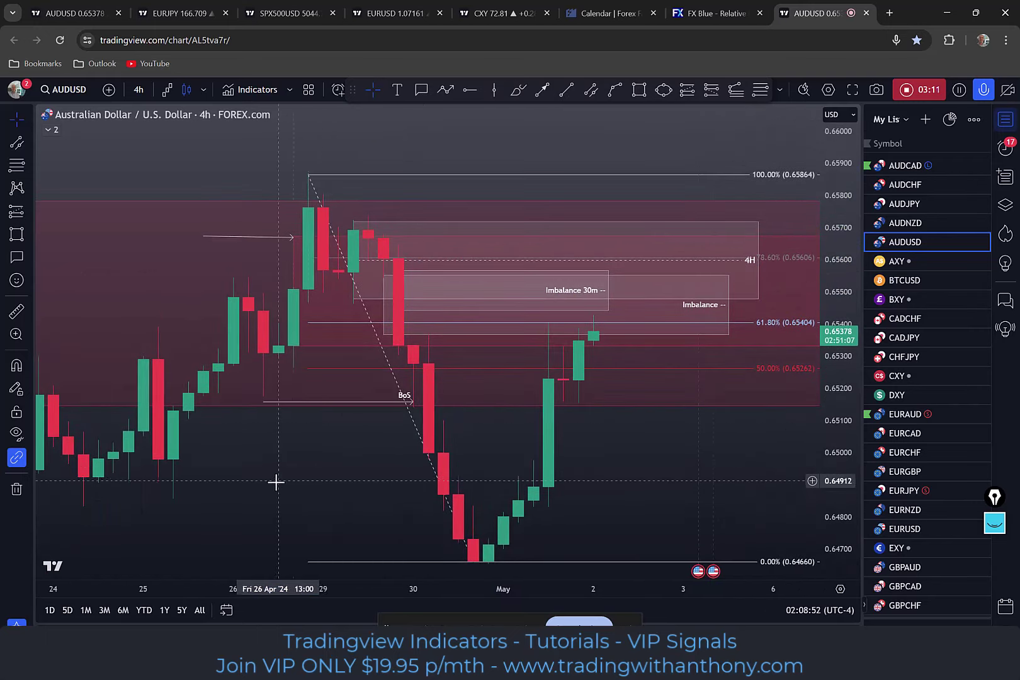
{"action": "left_click", "coordinate": [758, 259]}
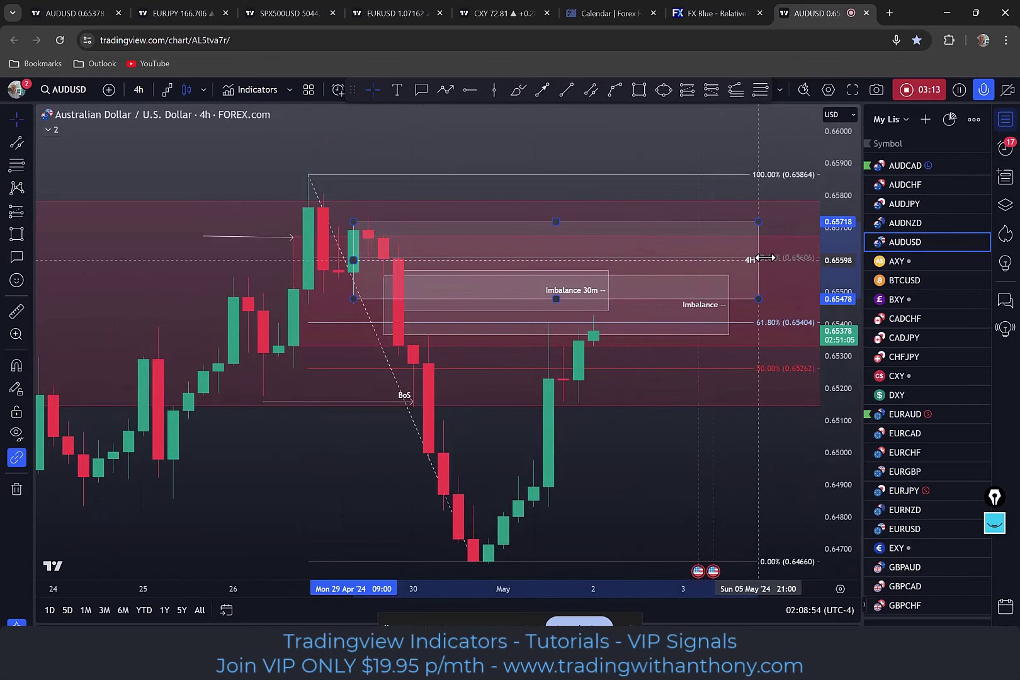
Adjust the top edge of the 4H rectangle to 0.65717 and inspect the candles running through the imbalance zone below it.
{"action": "left_click_drag", "start_coordinate": [354, 223], "coordinate": [354, 221]}
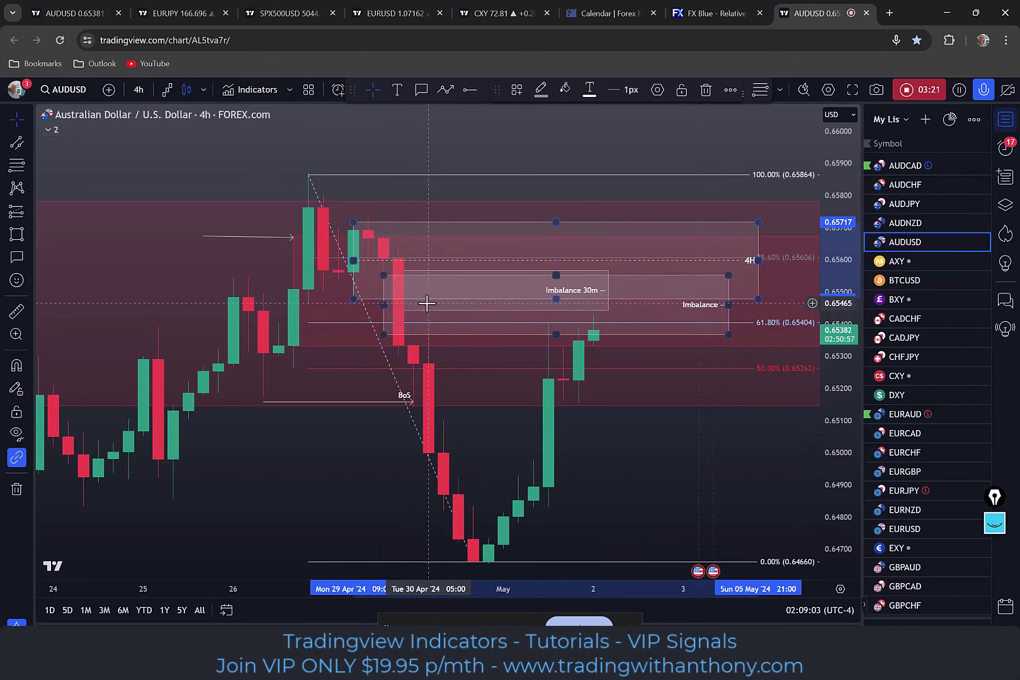
{"action": "left_click", "coordinate": [403, 289]}
{"action": "left_click", "coordinate": [398, 334]}
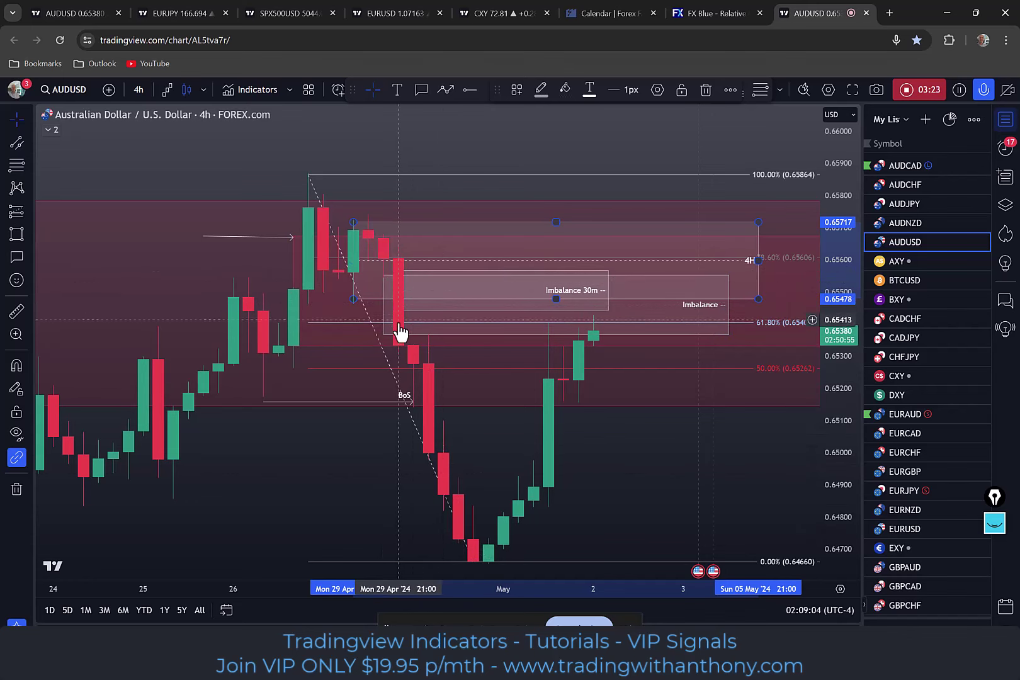
{"action": "left_click", "coordinate": [397, 294]}
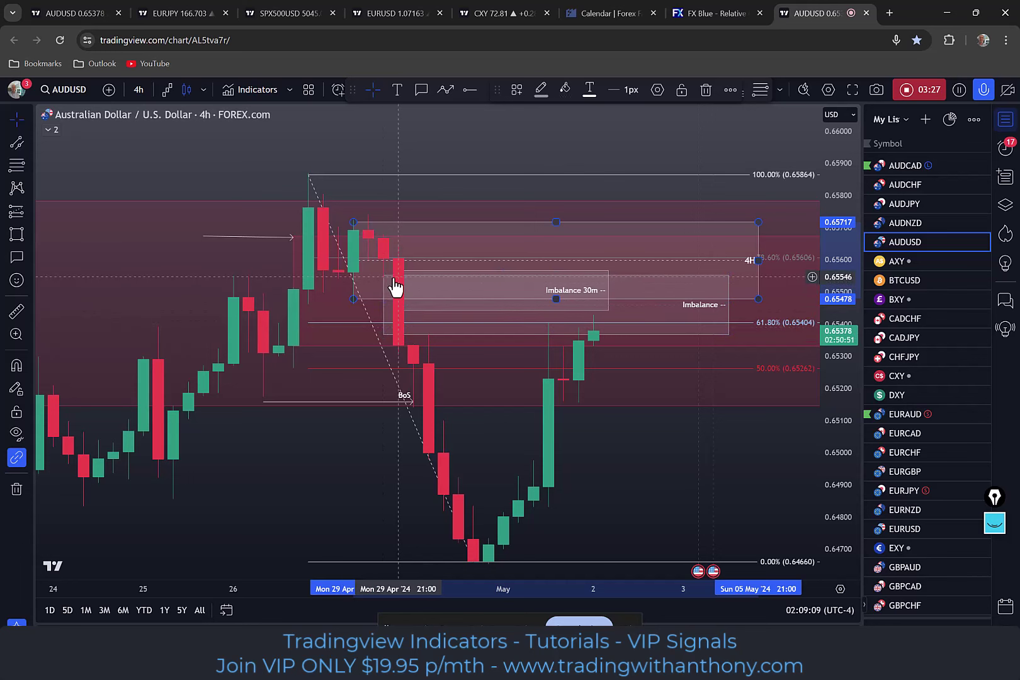
{"action": "left_click", "coordinate": [415, 346]}
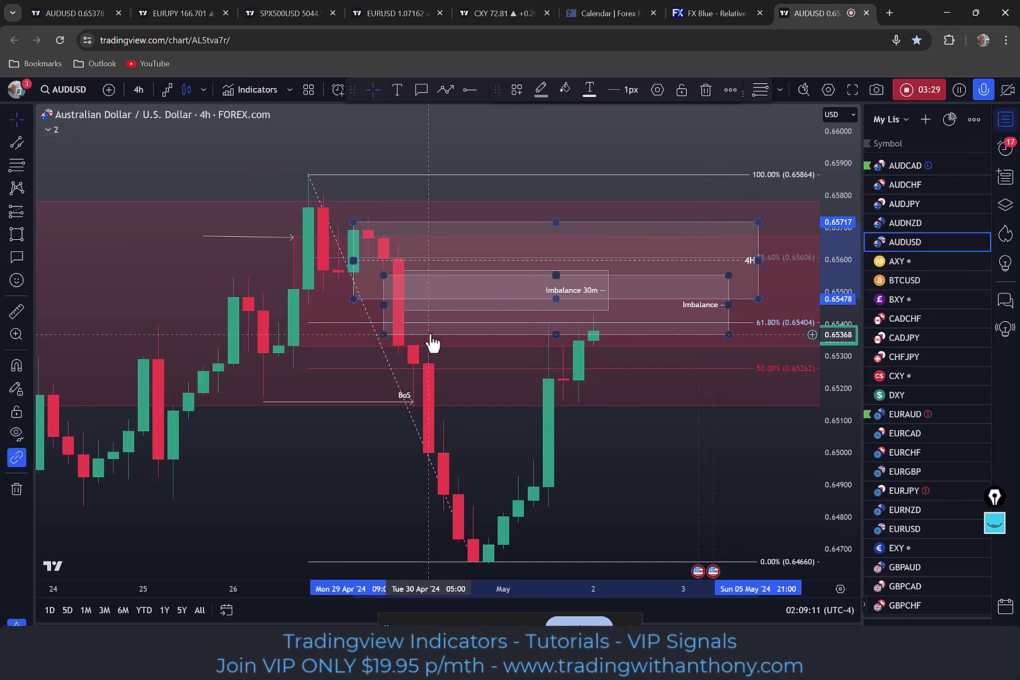
Shorten the larger imbalance rectangle to end on 3 May 2024 at 09:00 and label it "Imbalance 4H --".
{"action": "mouse_move", "coordinate": [731, 303]}
{"action": "left_mouse_down"}
{"action": "mouse_move", "coordinate": [748, 304]}
{"action": "mouse_move", "coordinate": [714, 301]}
{"action": "left_mouse_up"}
{"action": "double_click", "coordinate": [682, 315]}
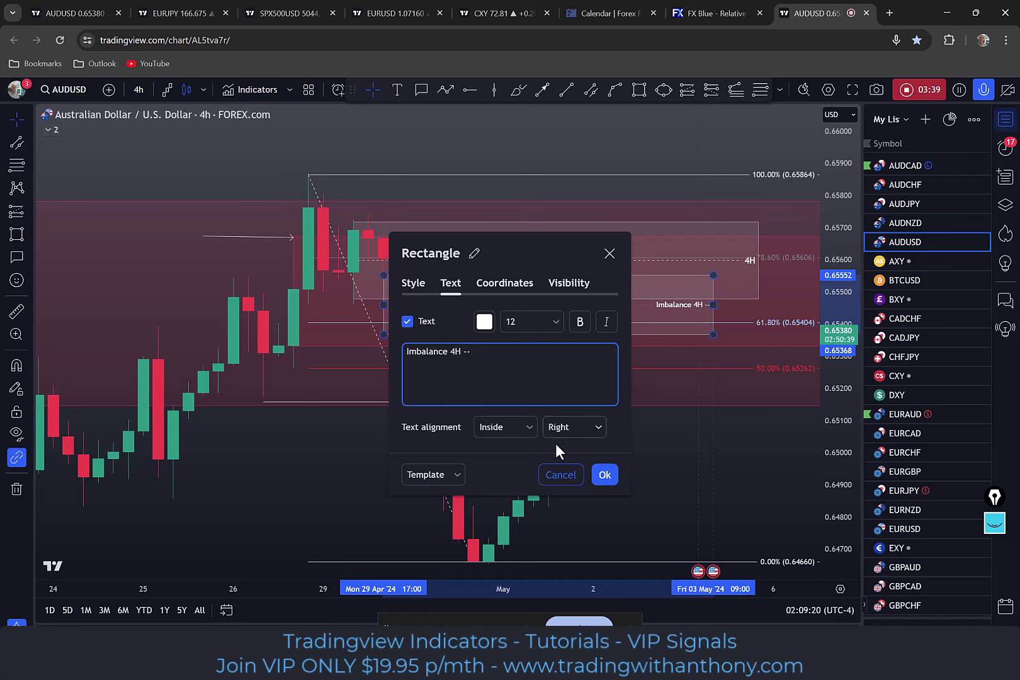
{"action": "left_click", "coordinate": [604, 475]}
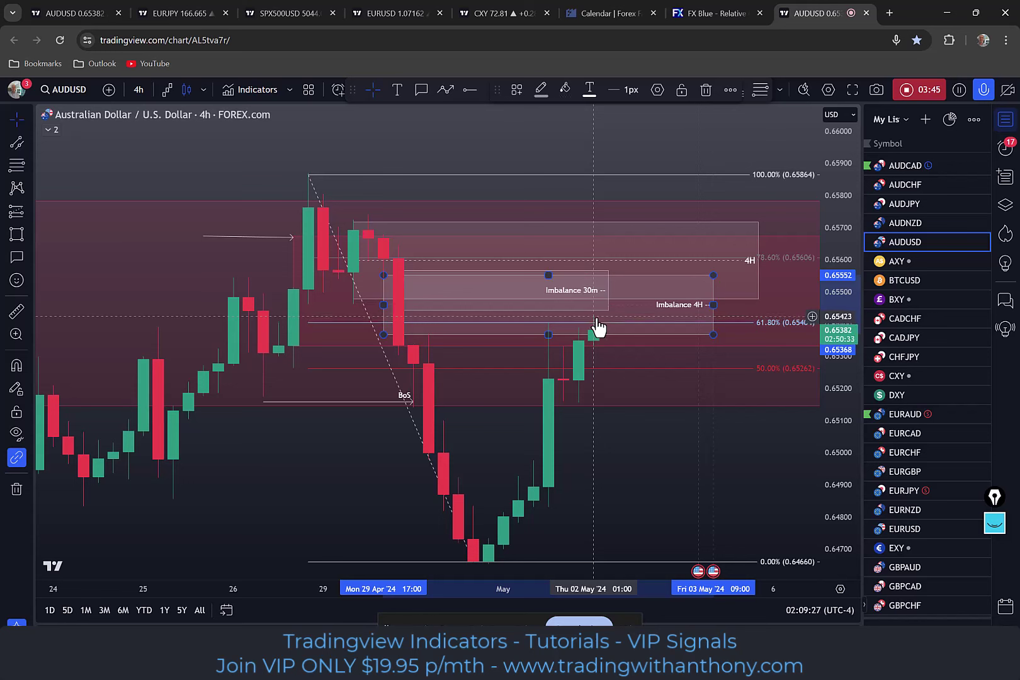
Extend the Imbalance 30m rectangle to end on 2 May 2024 at 09:00.
{"action": "left_click_drag", "start_coordinate": [609, 291], "coordinate": [624, 291]}
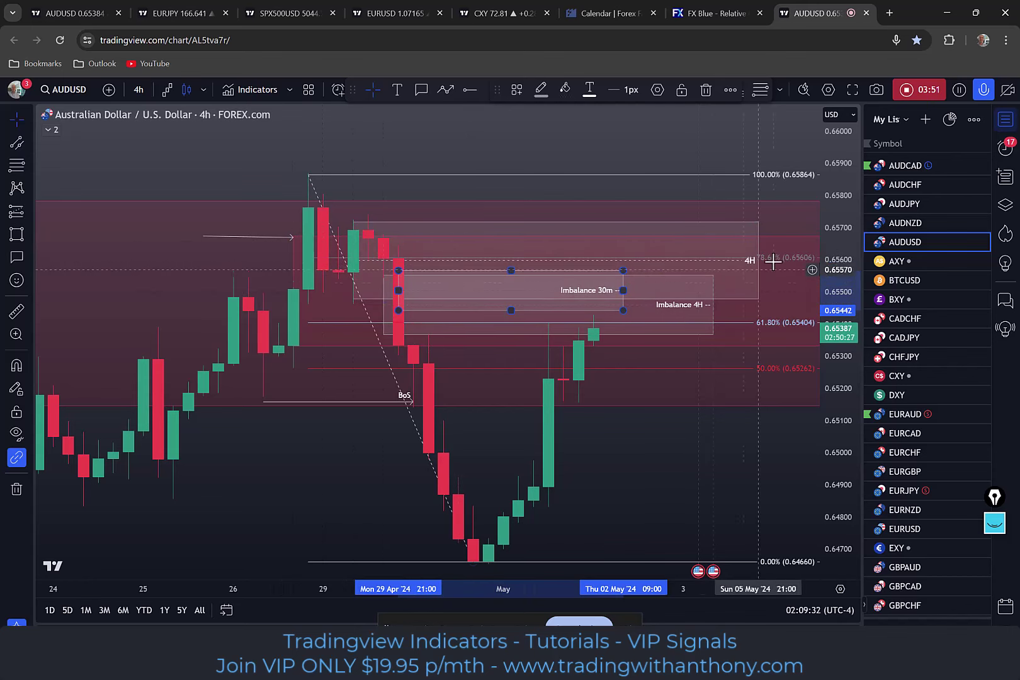
{"action": "left_click", "coordinate": [658, 259], "text": "ctrl"}
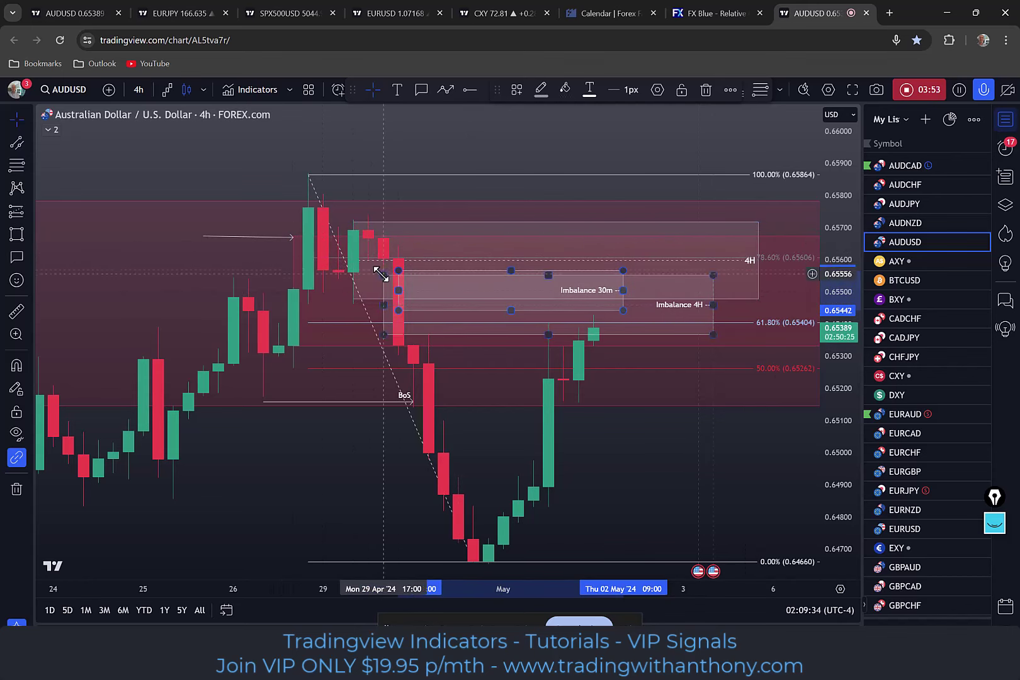
{"action": "left_click", "coordinate": [184, 159]}
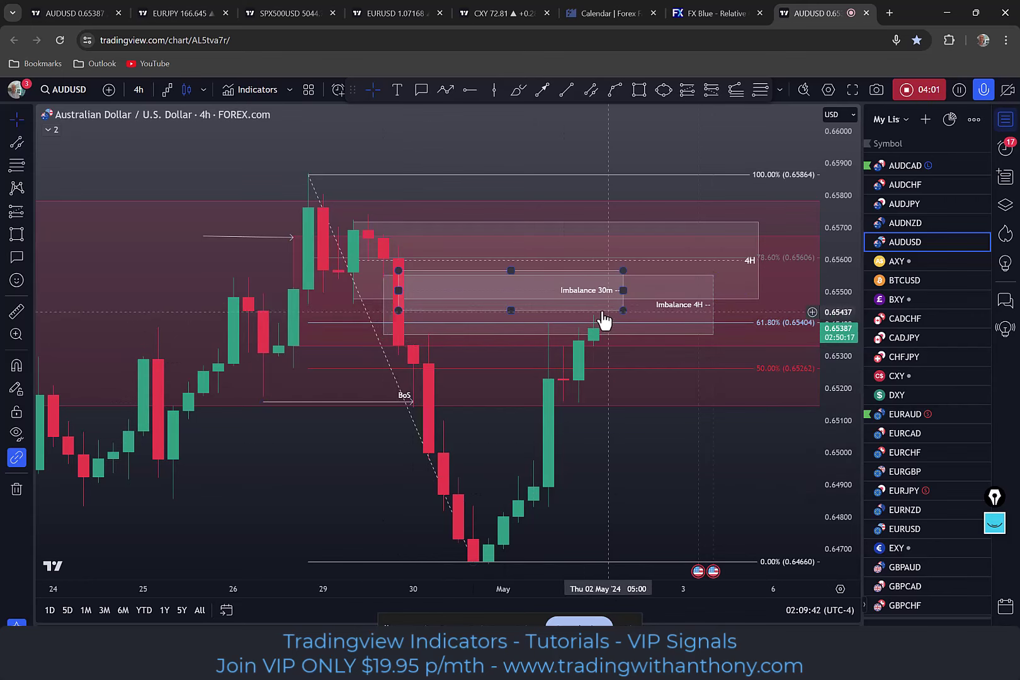
Switch the AUDUSD chart to the 30-minute timeframe and raise the Imbalance 30m rectangle's lower edge to 0.65454.
{"action": "left_click", "coordinate": [140, 90]}
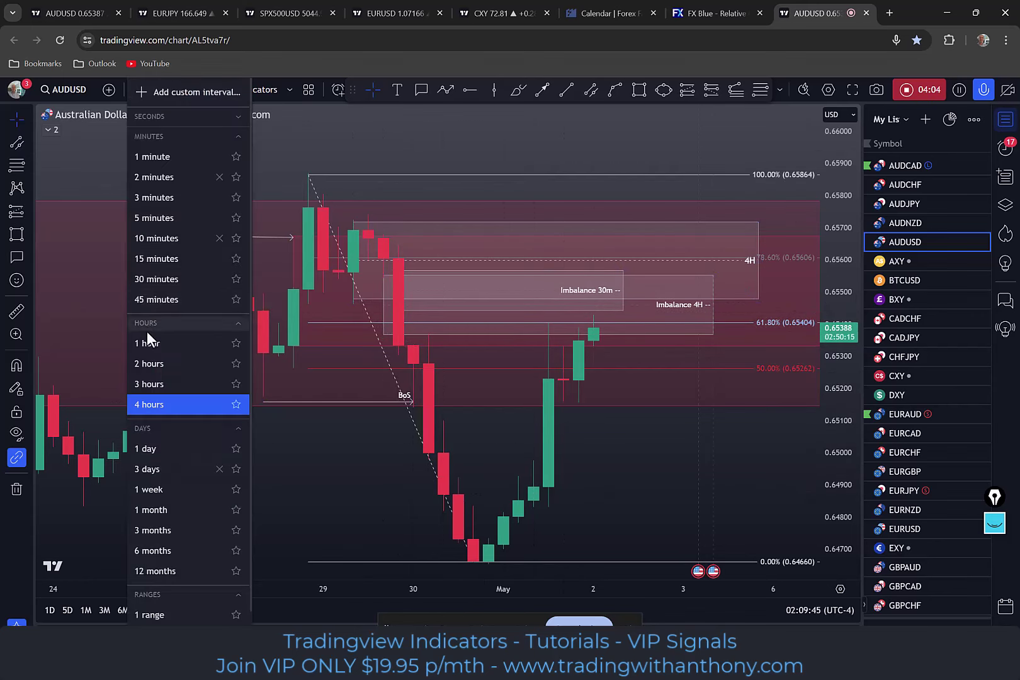
{"action": "left_click", "coordinate": [151, 281]}
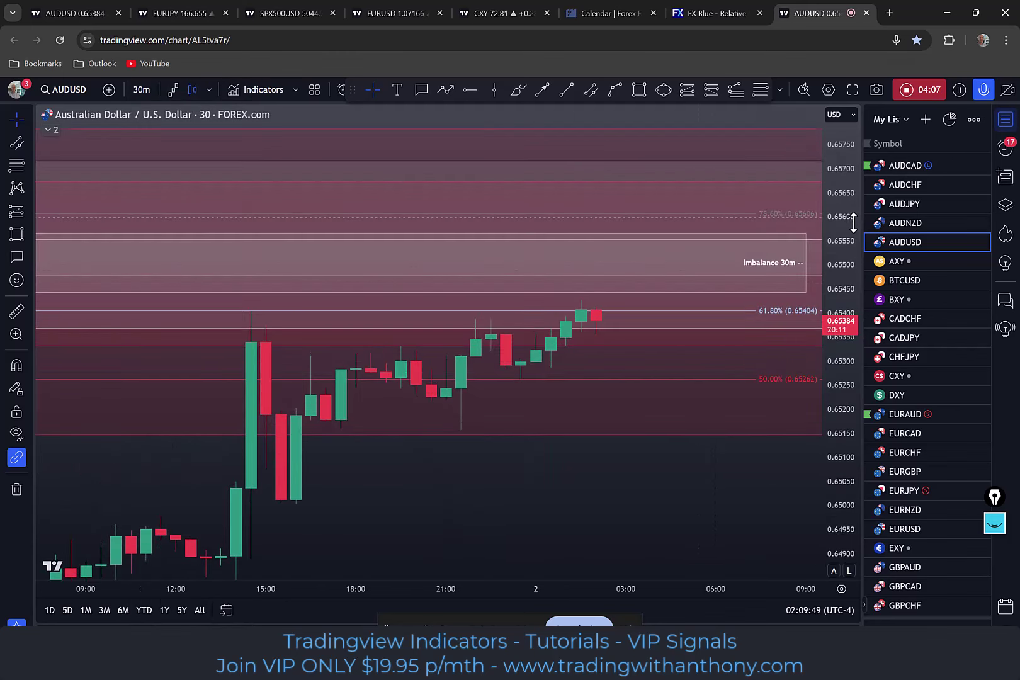
{"action": "scroll", "coordinate": [610, 432], "scroll_direction": "down", "scroll_amount": 5}
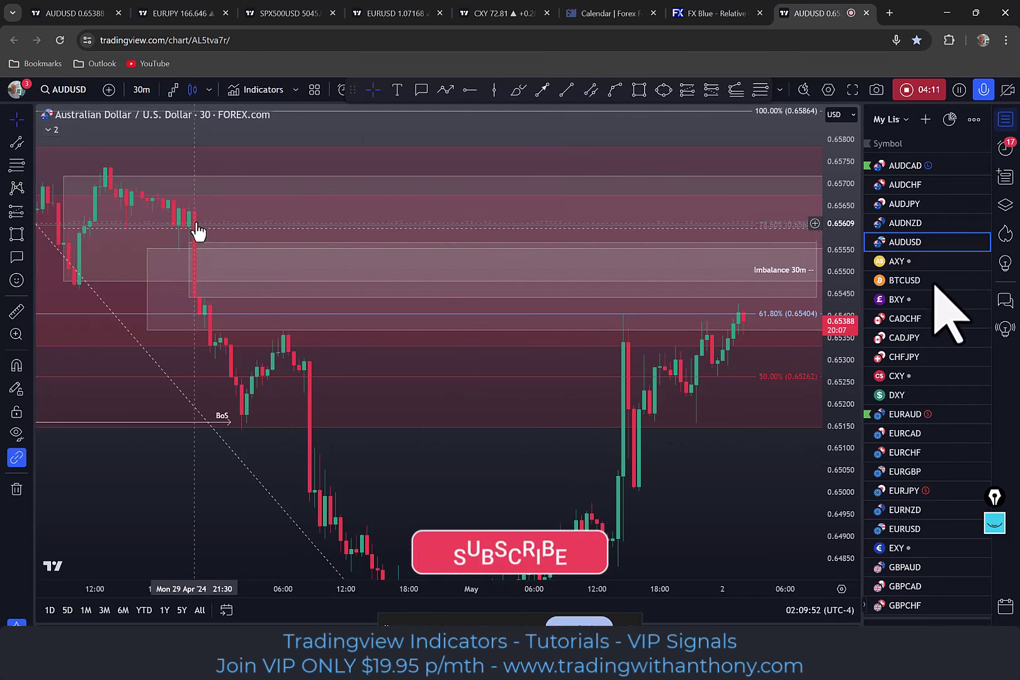
{"action": "left_click", "coordinate": [189, 293]}
{"action": "left_click_drag", "start_coordinate": [189, 292], "coordinate": [189, 292]}
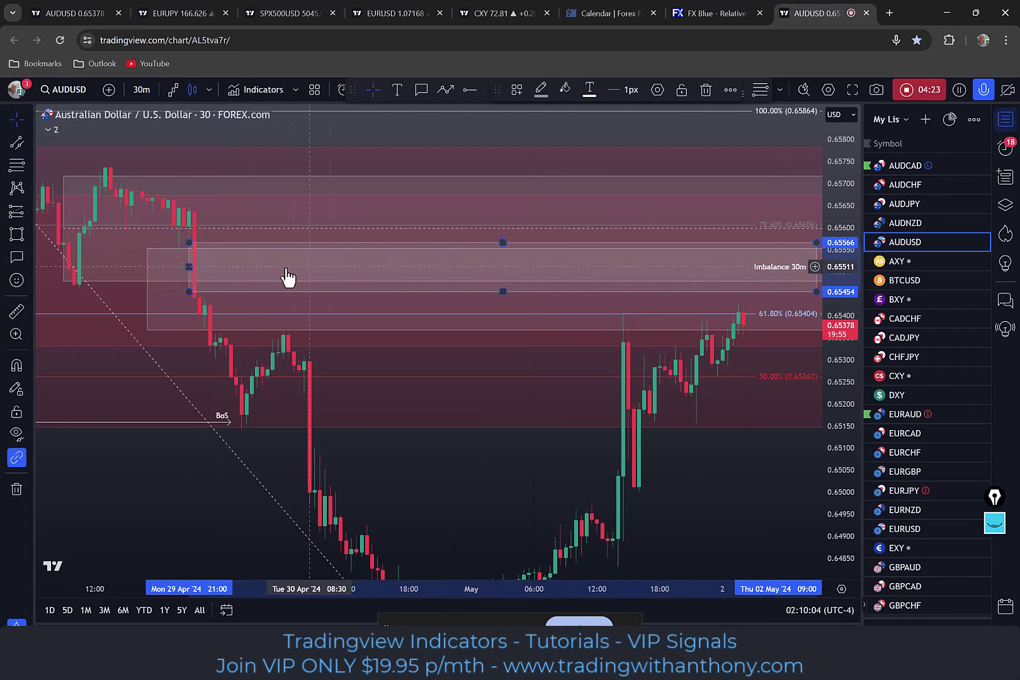
Extend the end of the Imbalance 30m rectangle slightly, to about 09:30 on 2 May 2024.
{"action": "left_click_drag", "start_coordinate": [707, 139], "coordinate": [602, 139]}
{"action": "left_click", "coordinate": [694, 247]}
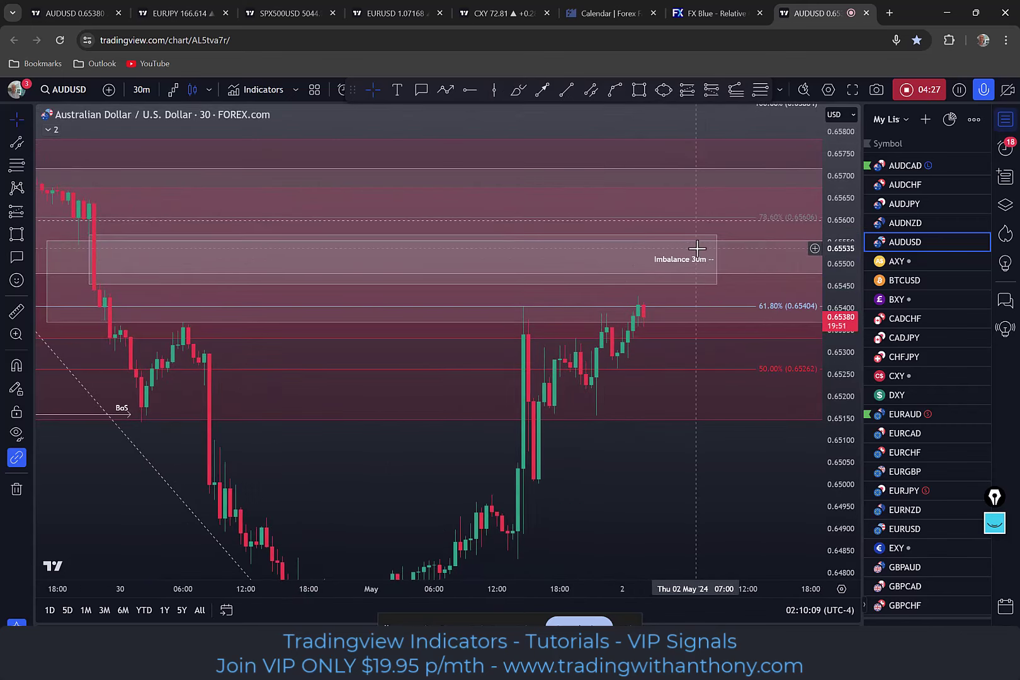
{"action": "left_click_drag", "start_coordinate": [713, 261], "coordinate": [722, 261]}
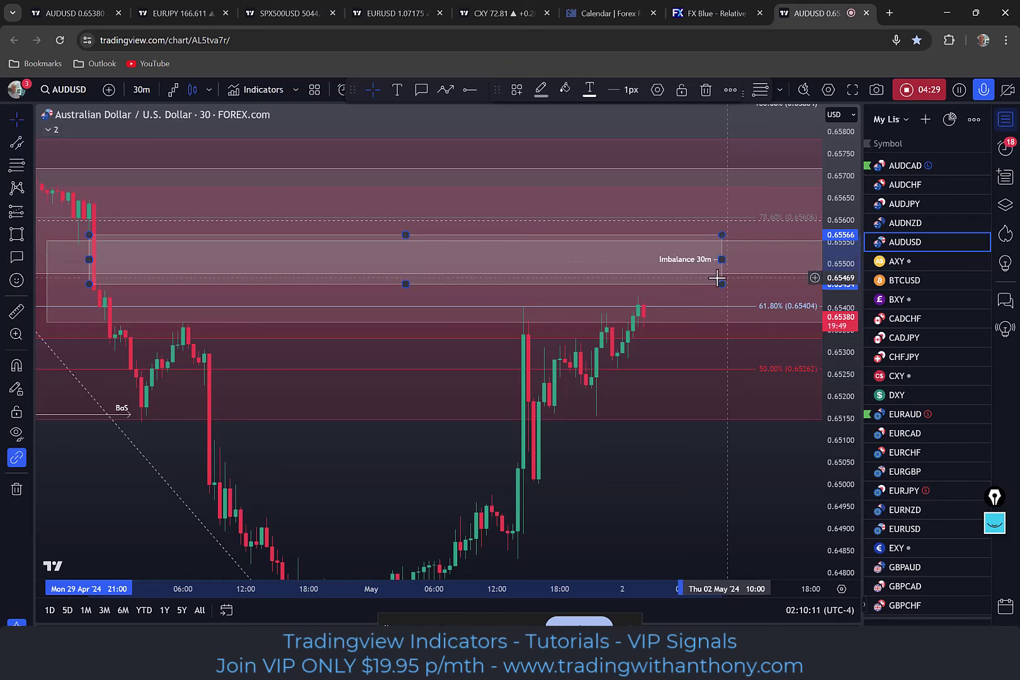
Shorten the Imbalance 4H rectangle to end on 2 May 2024 at 16:00.
{"action": "left_click", "coordinate": [754, 247]}
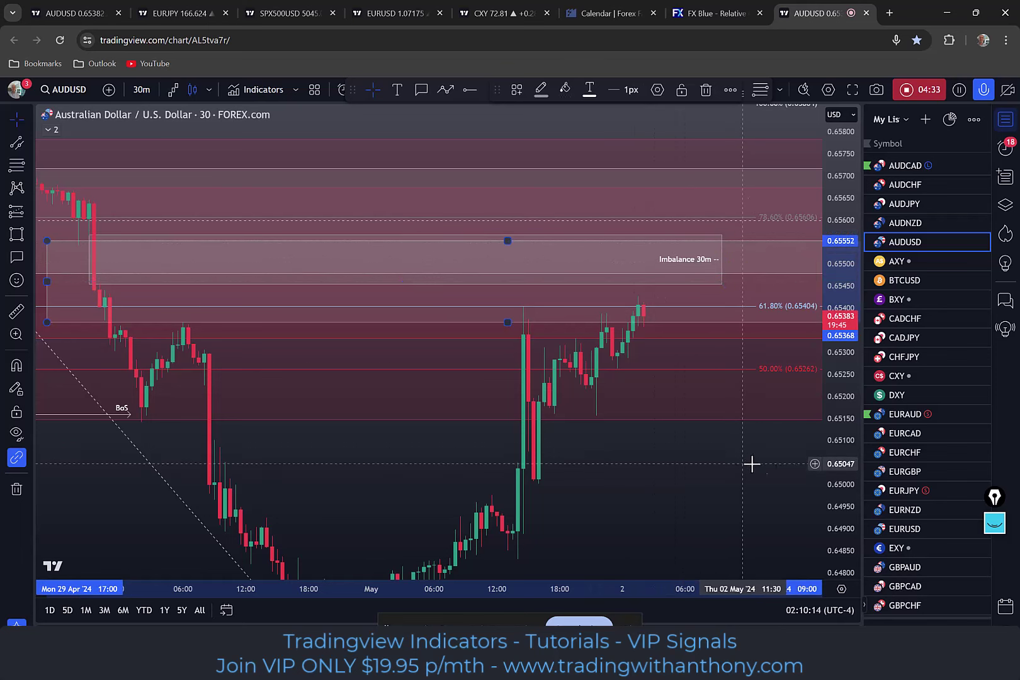
{"action": "left_click_drag", "start_coordinate": [758, 470], "coordinate": [677, 474]}
{"action": "scroll", "coordinate": [761, 485], "scroll_direction": "down", "scroll_amount": 3}
{"action": "left_click_drag", "start_coordinate": [761, 485], "coordinate": [613, 488]}
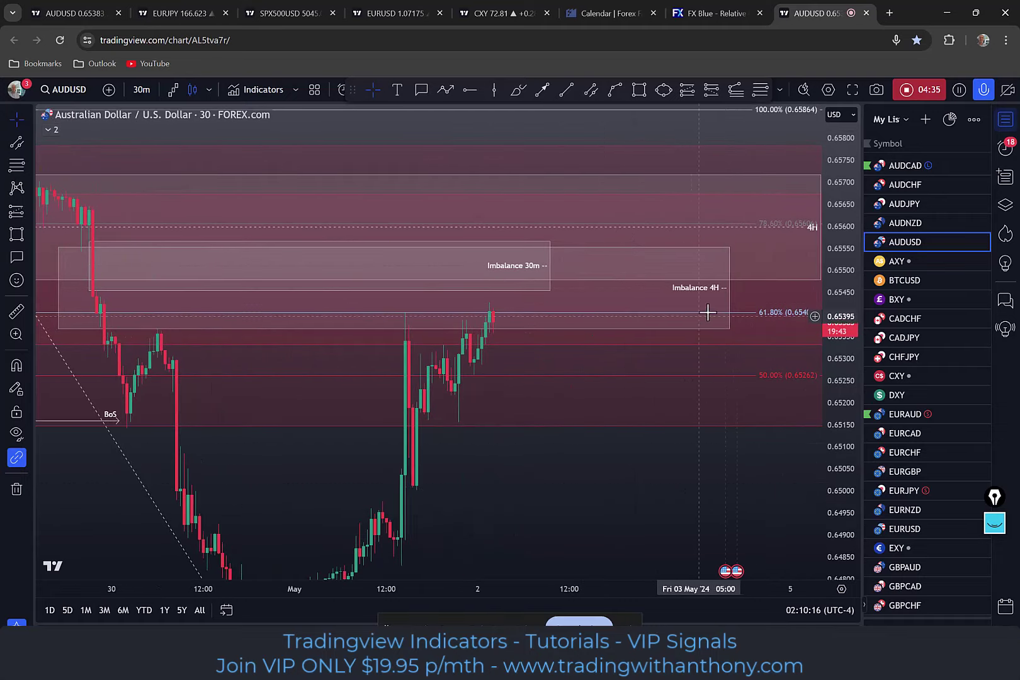
{"action": "left_click_drag", "start_coordinate": [731, 288], "coordinate": [600, 292]}
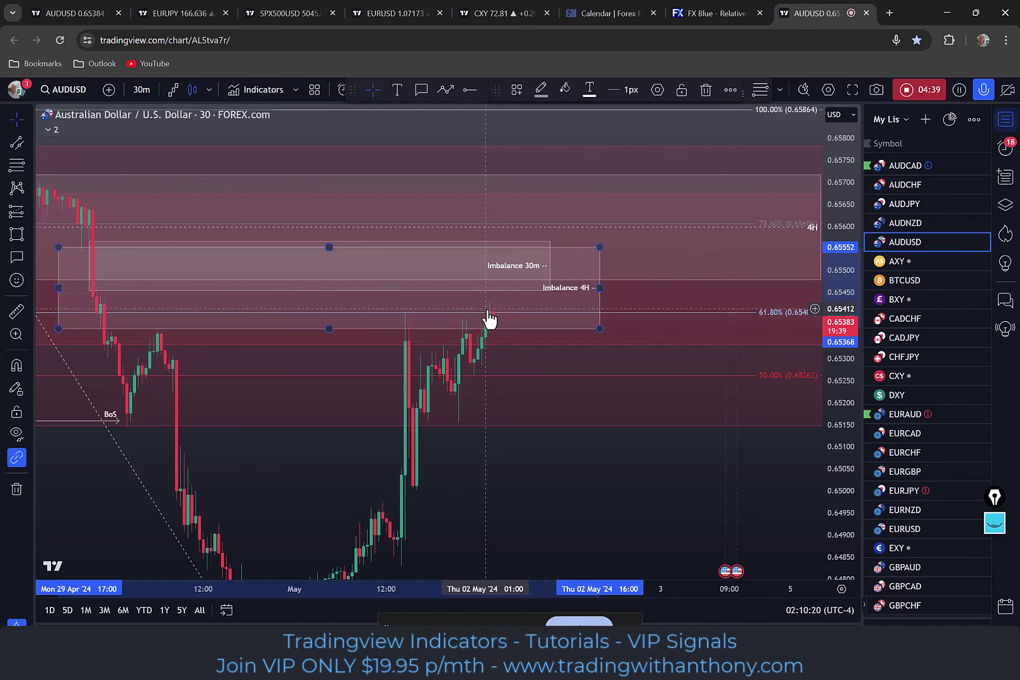
Shorten the 4H order block rectangle to end on 2 May 2024 at 22:00.
{"action": "scroll", "coordinate": [708, 456], "scroll_direction": "down", "scroll_amount": 2}
{"action": "left_click_drag", "start_coordinate": [708, 456], "coordinate": [576, 459]}
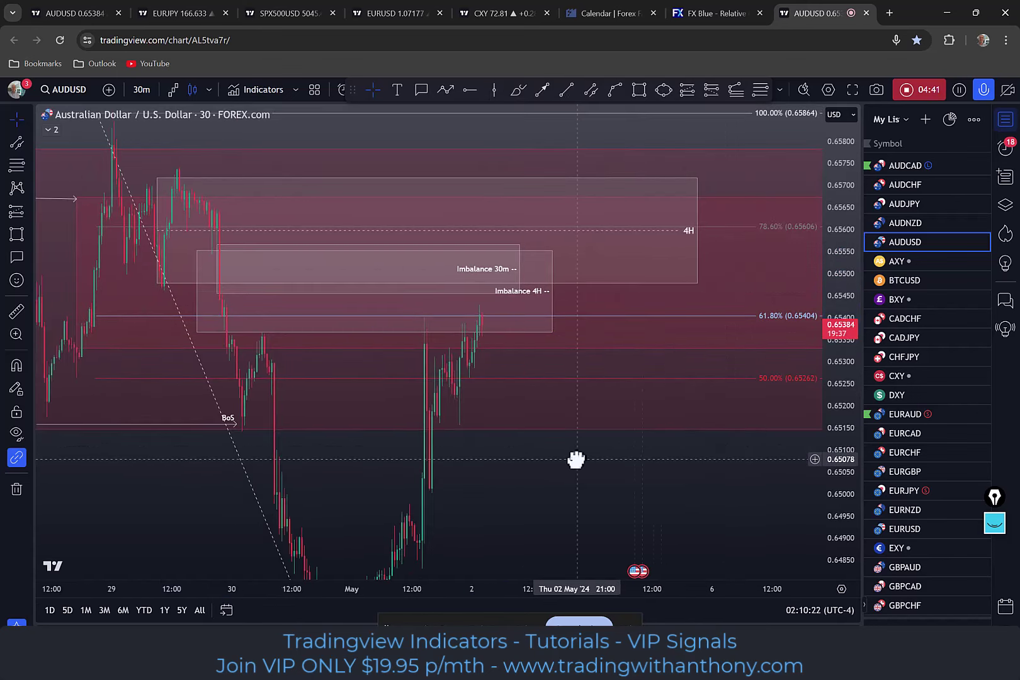
{"action": "left_click_drag", "start_coordinate": [695, 229], "coordinate": [581, 237]}
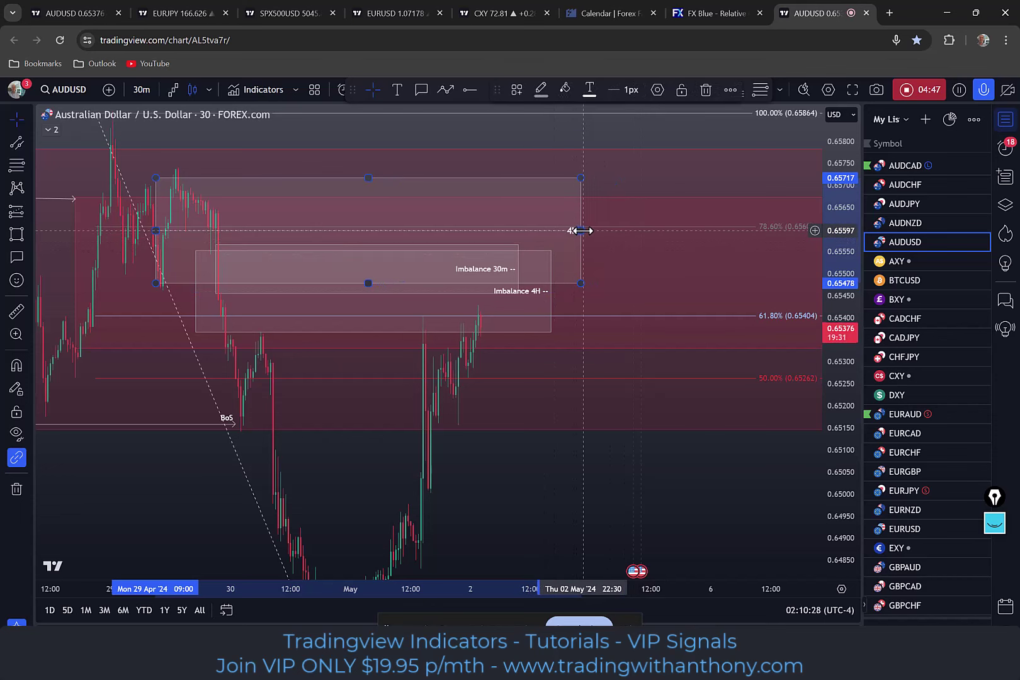
Examine the 30-minute price action around the 61.80% retracement level and the two imbalance zones.
{"action": "left_click", "coordinate": [511, 269]}
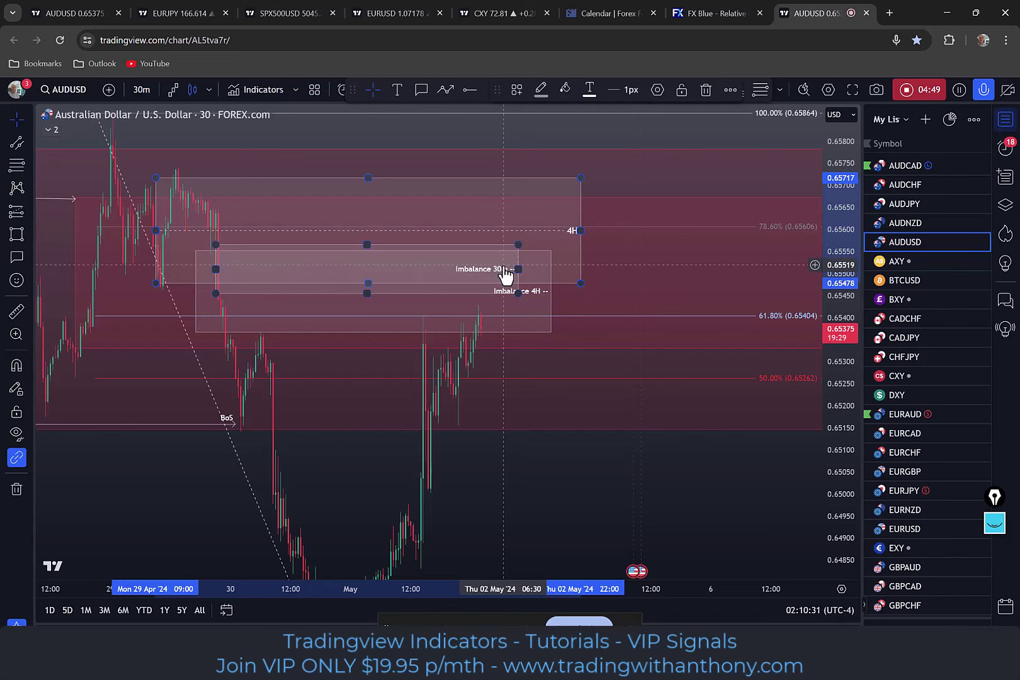
{"action": "scroll", "coordinate": [433, 287], "scroll_direction": "up", "scroll_amount": 3}
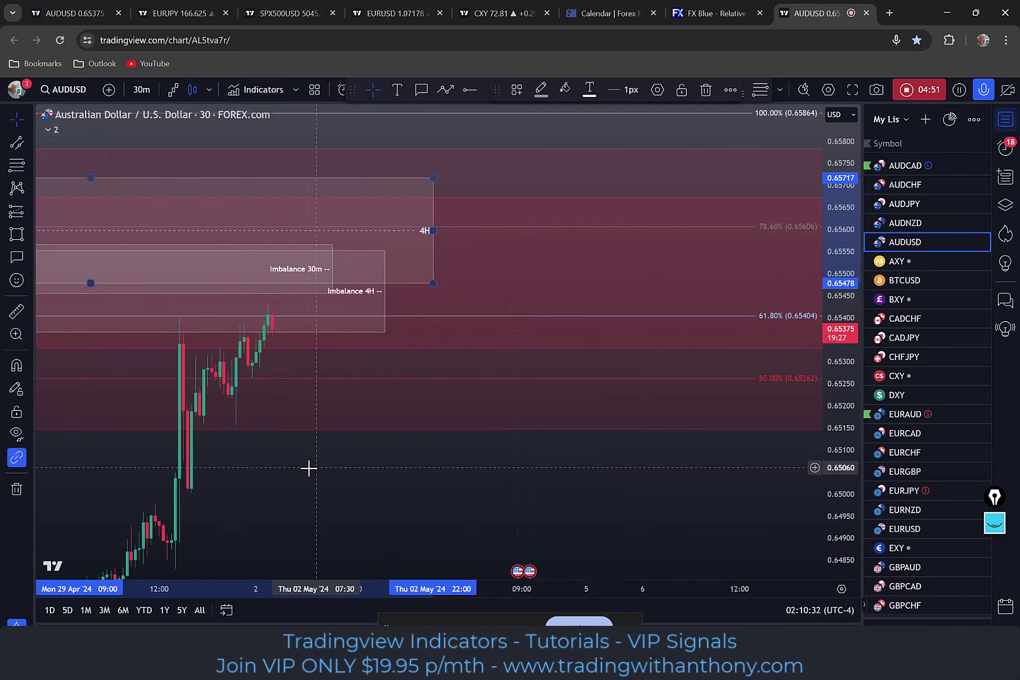
{"action": "left_click_drag", "start_coordinate": [307, 469], "coordinate": [631, 432]}
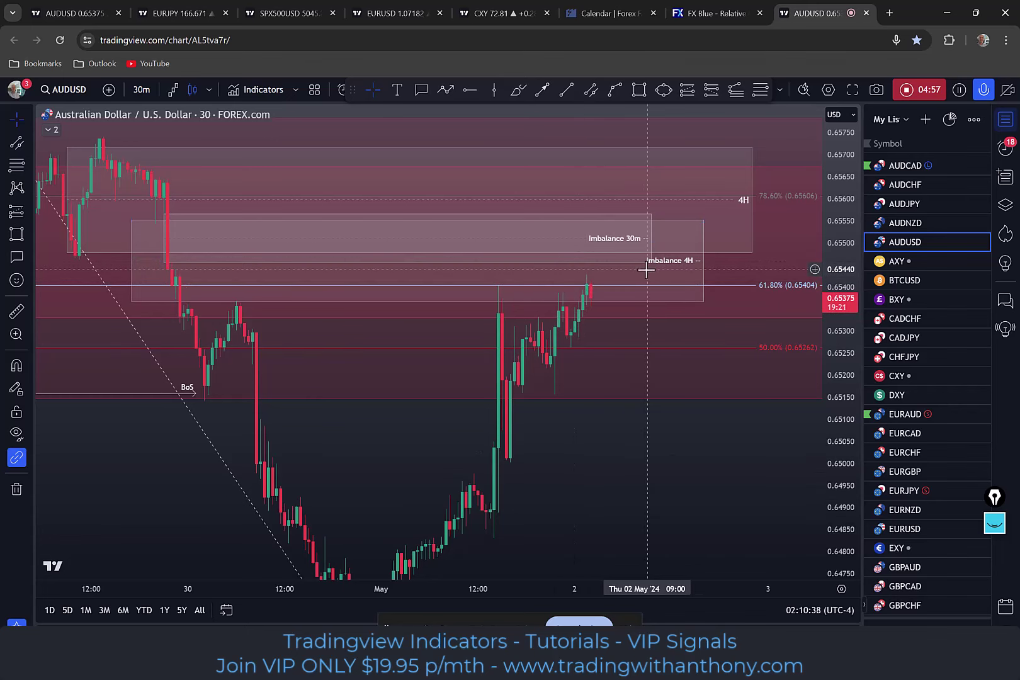
{"action": "left_click_drag", "start_coordinate": [672, 426], "coordinate": [677, 464]}
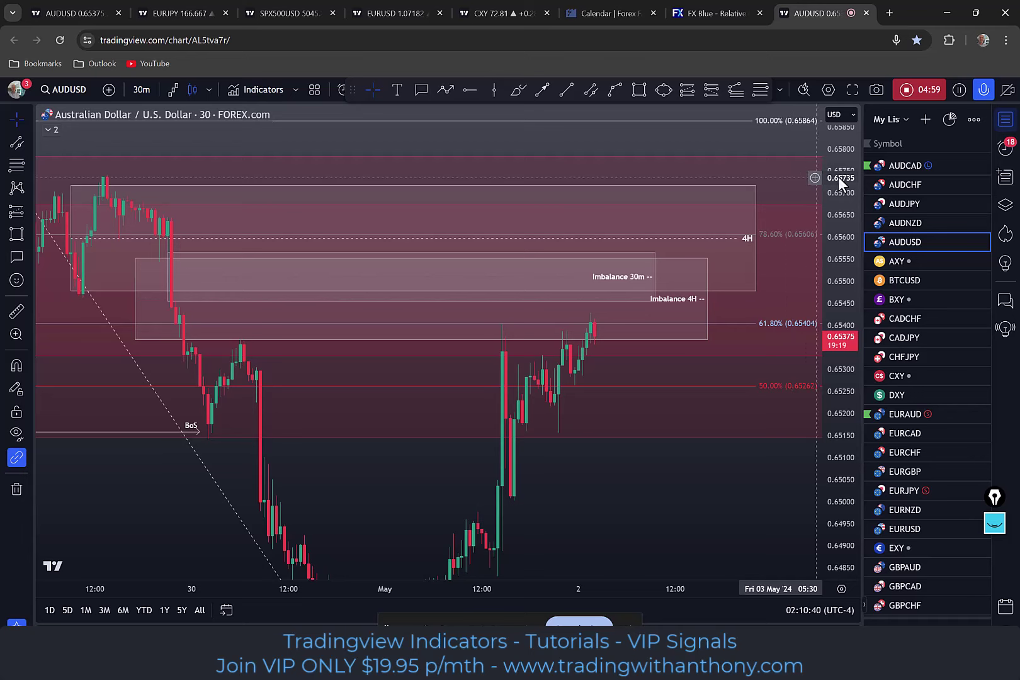
{"action": "left_click_drag", "start_coordinate": [850, 164], "coordinate": [847, 260]}
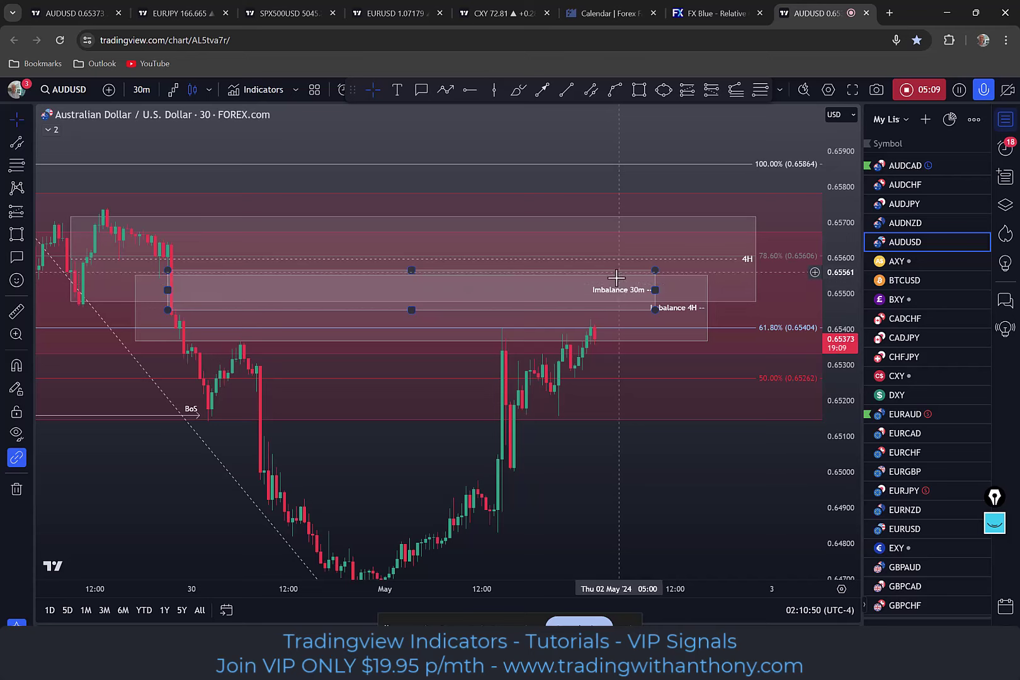
{"action": "left_click_drag", "start_coordinate": [650, 469], "coordinate": [661, 431]}
{"action": "left_click_drag", "start_coordinate": [842, 411], "coordinate": [842, 331]}
{"action": "scroll", "coordinate": [743, 455], "scroll_direction": "up", "scroll_amount": 1}
{"action": "left_click_drag", "start_coordinate": [727, 456], "coordinate": [593, 457]}
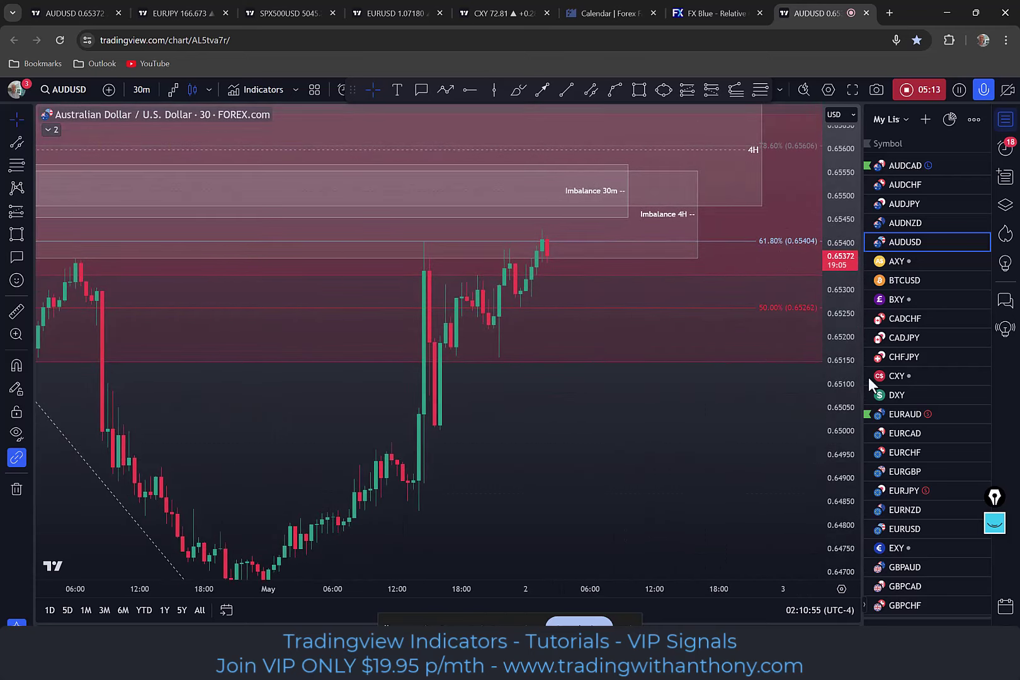
Brush a horizontal line at about 0.6540 along the 1 May highs and circle the area just above the latest high.
{"action": "left_click_drag", "start_coordinate": [846, 318], "coordinate": [846, 378]}
{"action": "left_click_drag", "start_coordinate": [731, 381], "coordinate": [690, 391]}
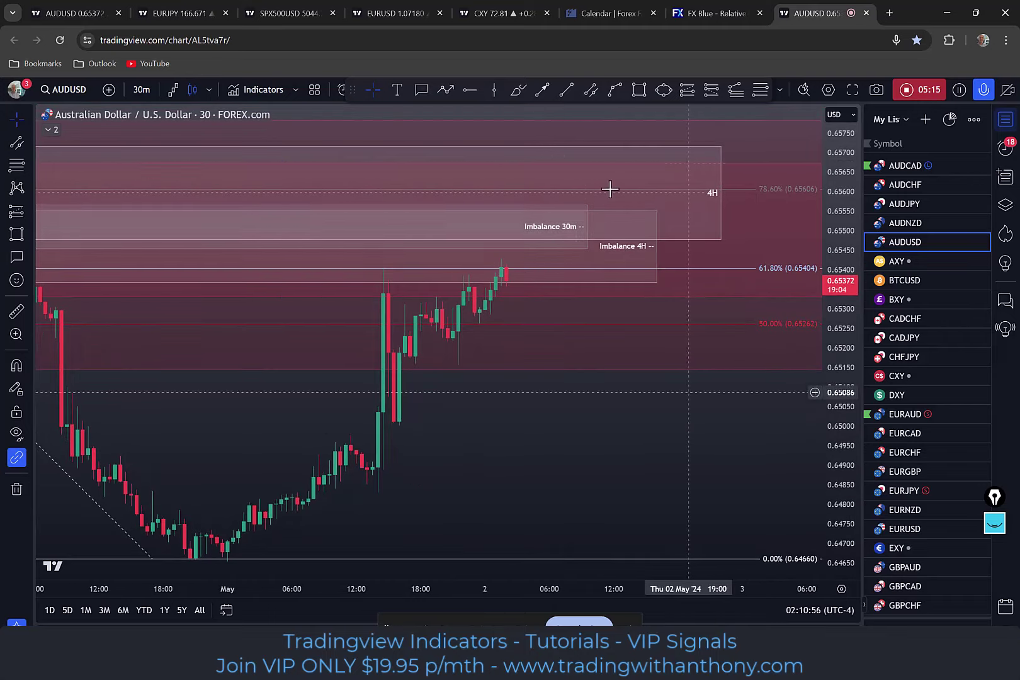
{"action": "left_click", "coordinate": [521, 90]}
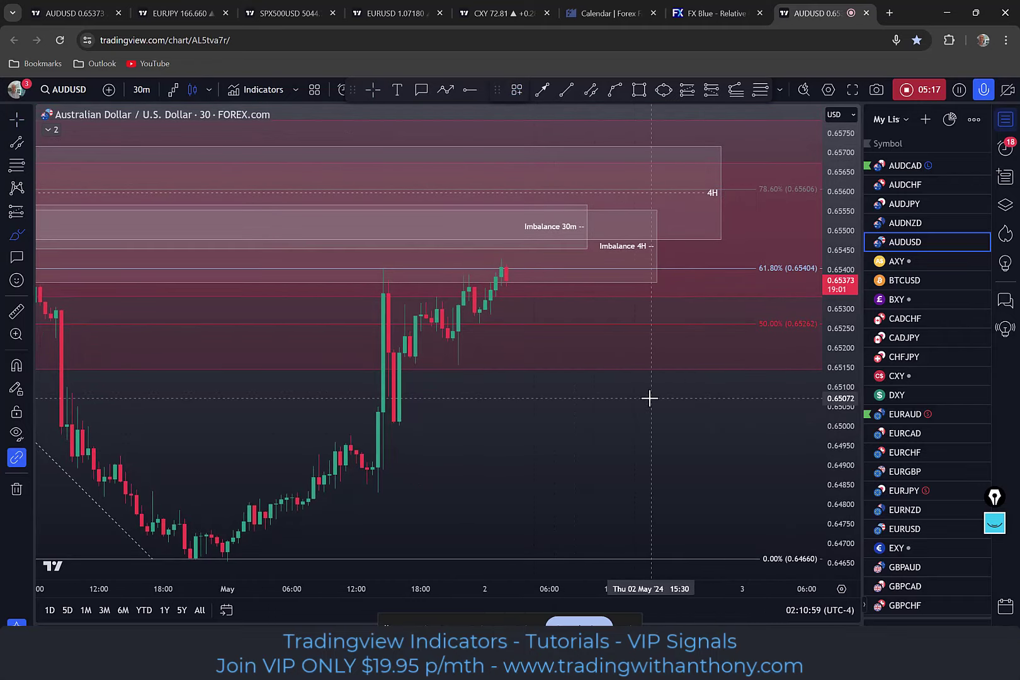
{"action": "left_click_drag", "start_coordinate": [375, 269], "coordinate": [474, 268]}
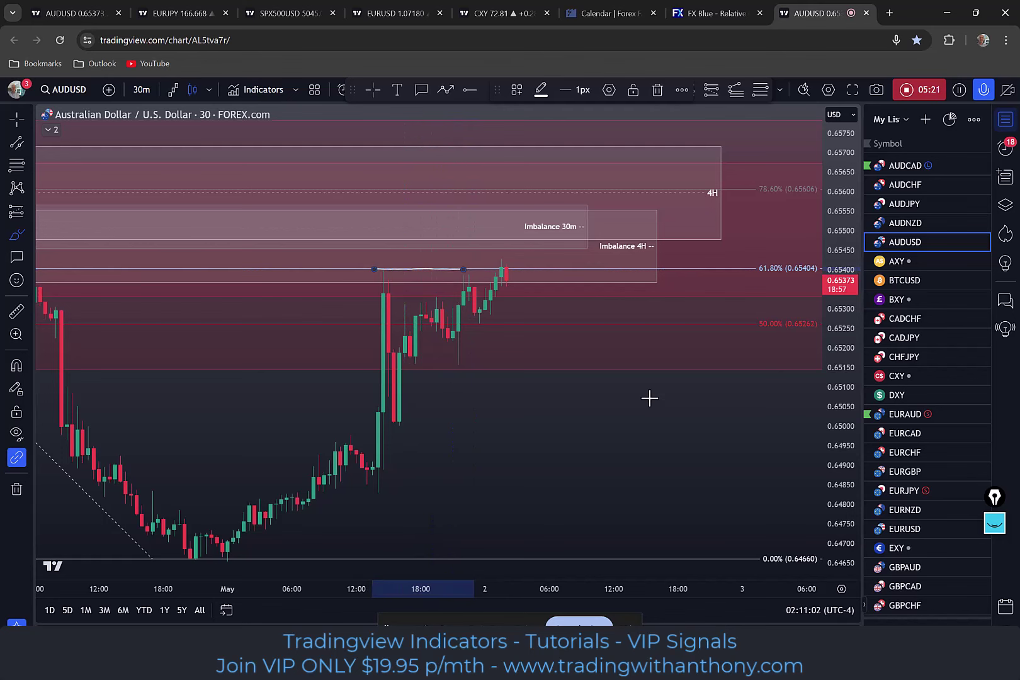
{"action": "left_click_drag", "start_coordinate": [510, 235], "coordinate": [501, 232]}
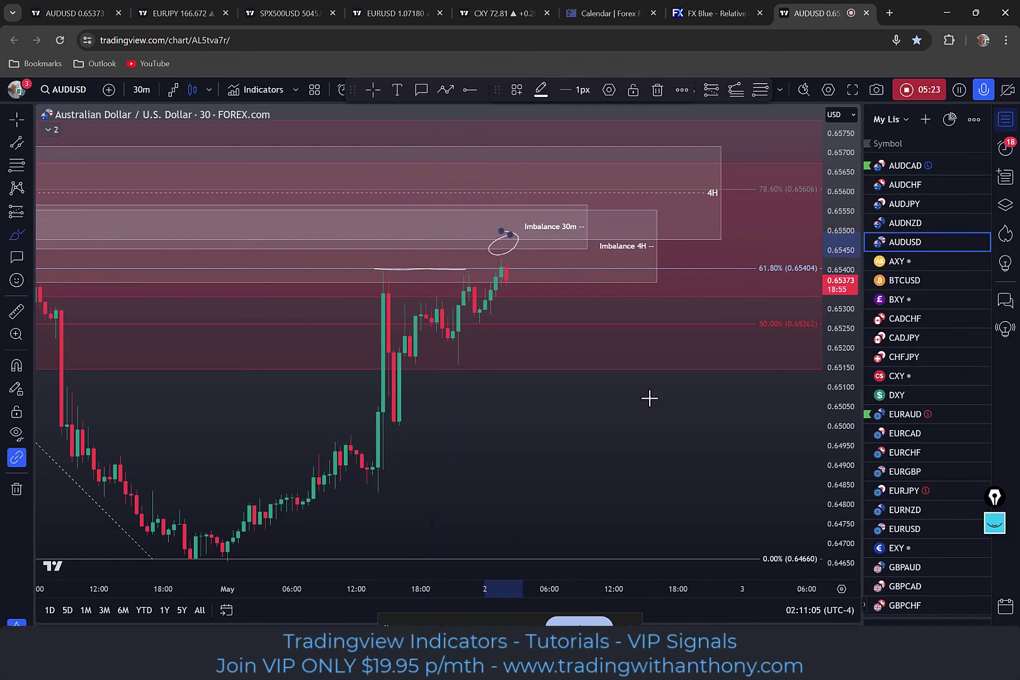
Brush a rising line beneath the recent higher lows from about 0.6503 to 0.6537, and undo it.
{"action": "left_click_drag", "start_coordinate": [411, 416], "coordinate": [538, 283]}
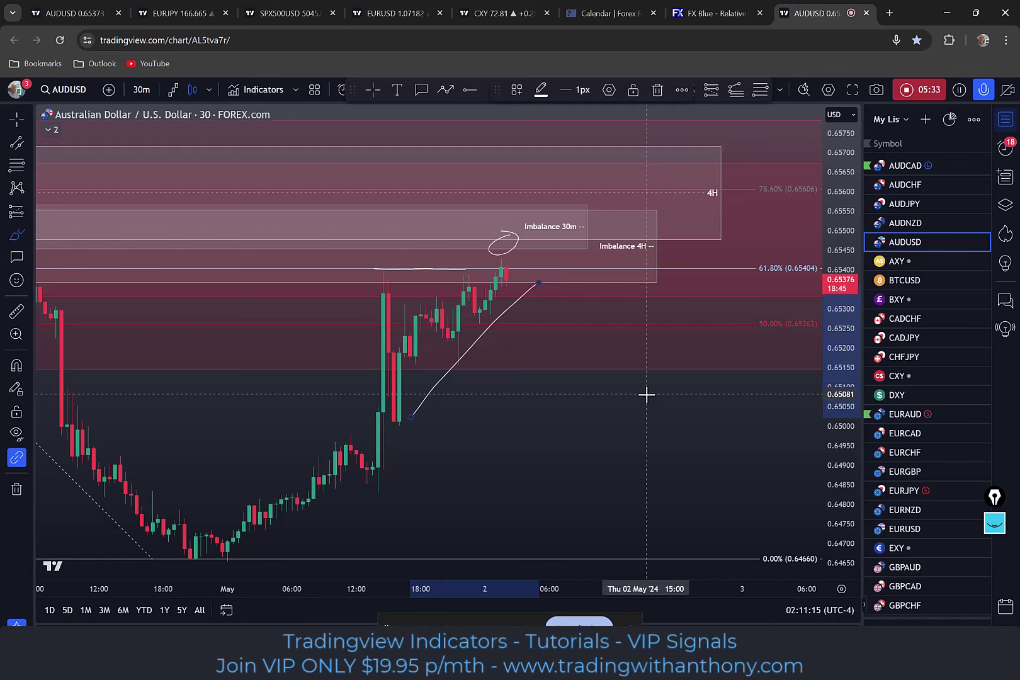
{"action": "left_click_drag", "start_coordinate": [348, 90], "coordinate": [357, 126]}
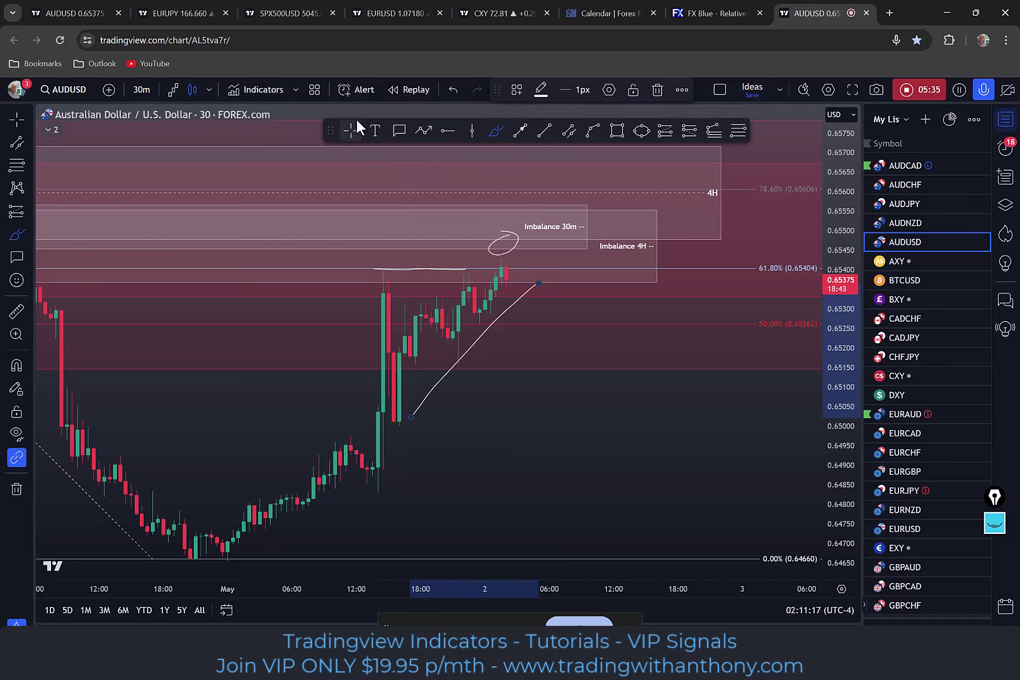
{"action": "left_click", "coordinate": [451, 89]}
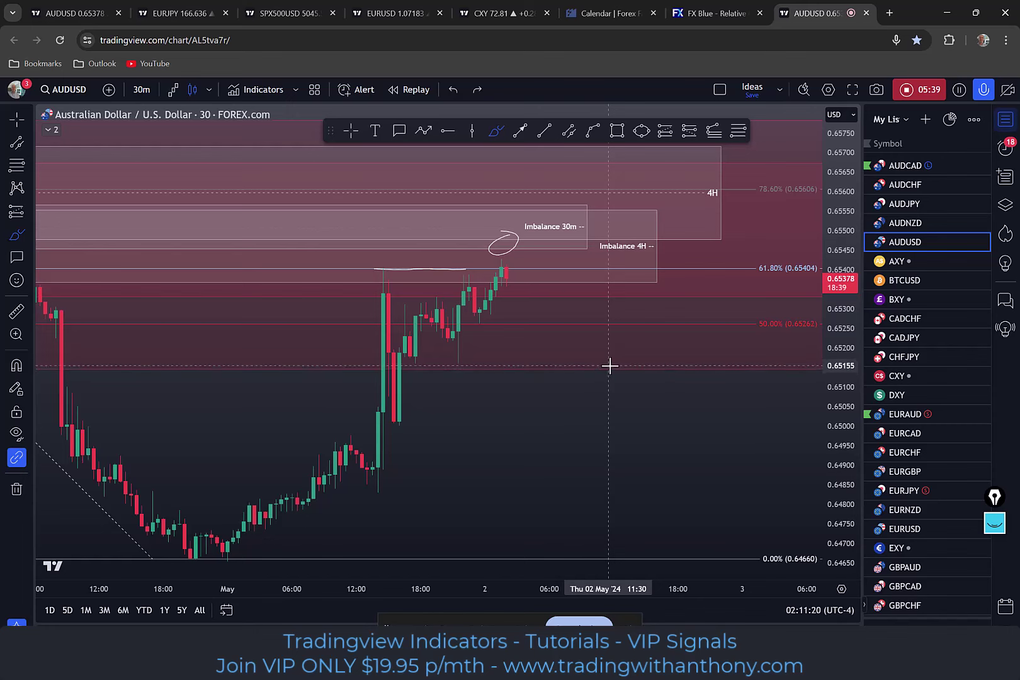
Brush a dollar sign just above the horizontal line over the 1 May highs, at about 0.6545.
{"action": "left_click", "coordinate": [496, 131]}
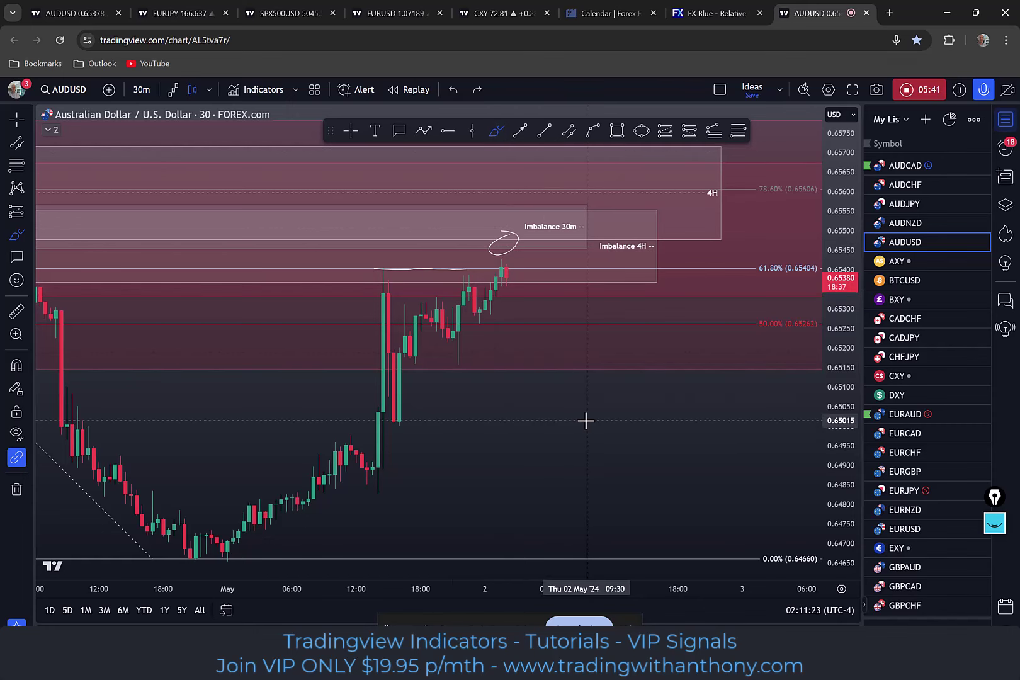
{"action": "left_click_drag", "start_coordinate": [423, 240], "coordinate": [394, 257]}
{"action": "mouse_move", "coordinate": [420, 237]}
{"action": "left_mouse_down"}
{"action": "mouse_move", "coordinate": [415, 273]}
{"action": "mouse_move", "coordinate": [405, 265]}
{"action": "left_mouse_up"}
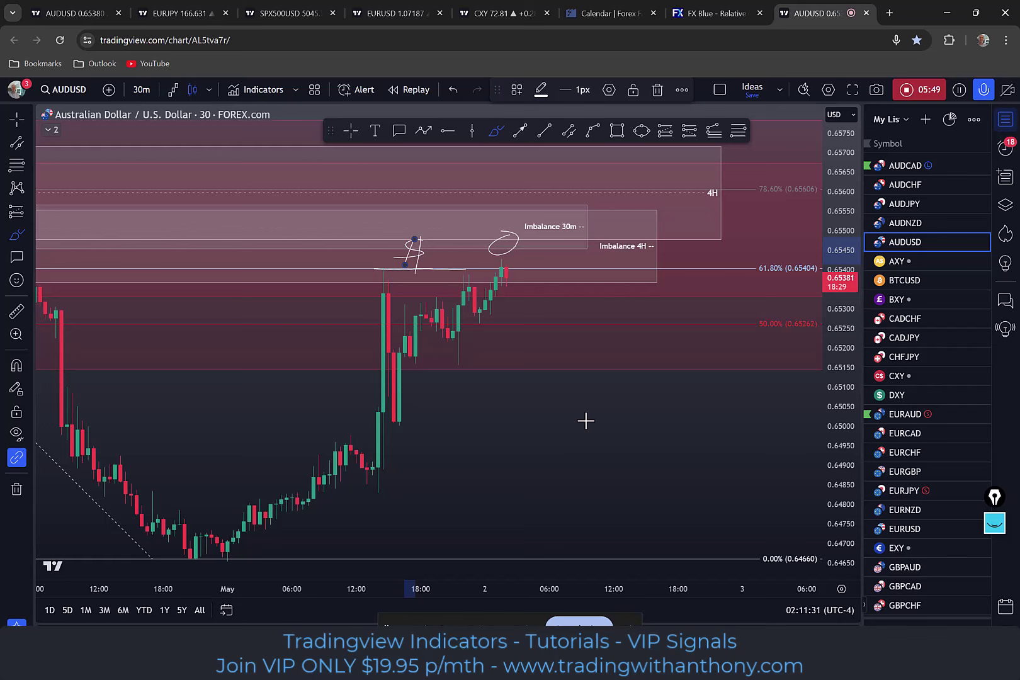
Brush a projected path from the latest candle, dipping to about 0.6534 and rising to about 0.6558, and undo it.
{"action": "mouse_move", "coordinate": [512, 269]}
{"action": "left_mouse_down"}
{"action": "mouse_move", "coordinate": [529, 291]}
{"action": "mouse_move", "coordinate": [624, 200]}
{"action": "mouse_move", "coordinate": [635, 218]}
{"action": "left_mouse_up"}
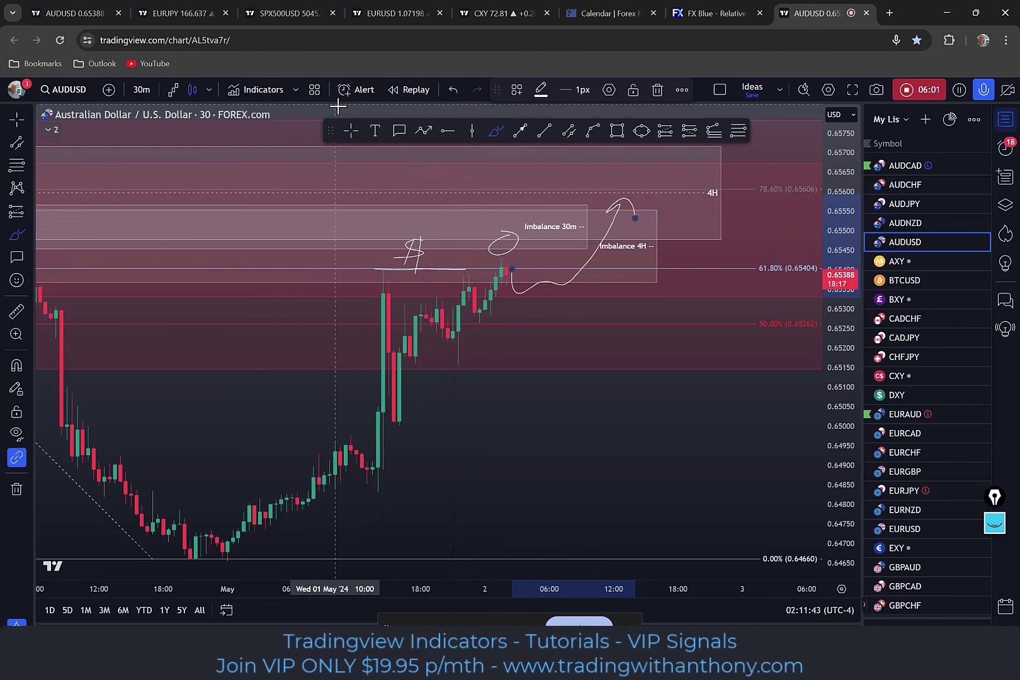
{"action": "left_click", "coordinate": [452, 89]}
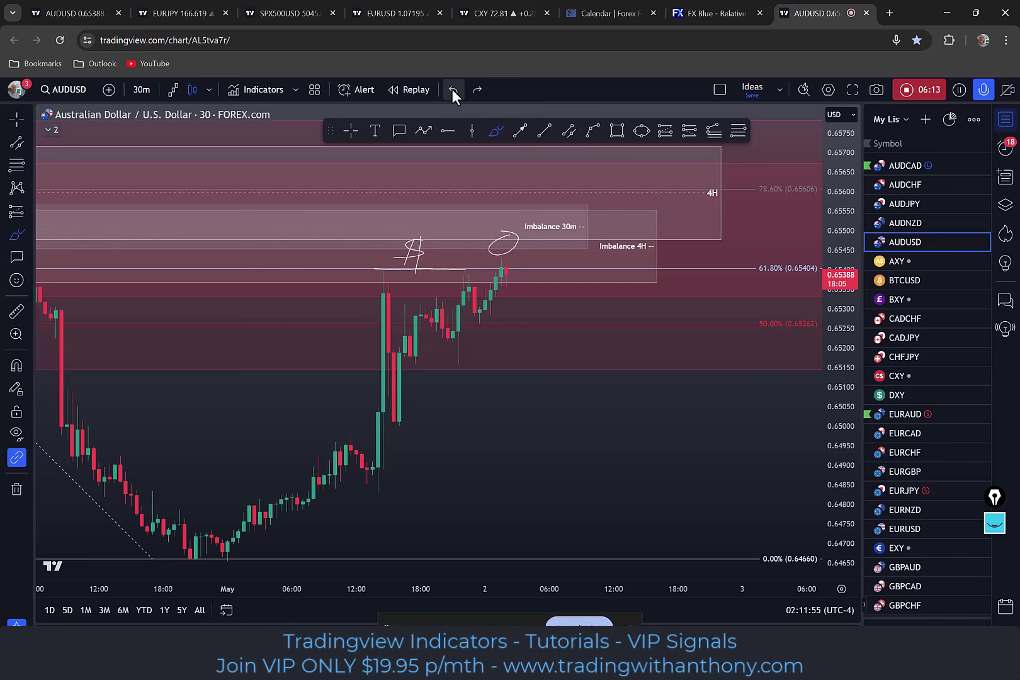
Undo the remaining brush marks: the dollar sign, the circle and the horizontal line over the 1 May highs.
{"action": "left_click", "coordinate": [452, 90]}
{"action": "left_click", "coordinate": [452, 89]}
{"action": "left_click", "coordinate": [452, 89]}
{"action": "left_click", "coordinate": [453, 89]}
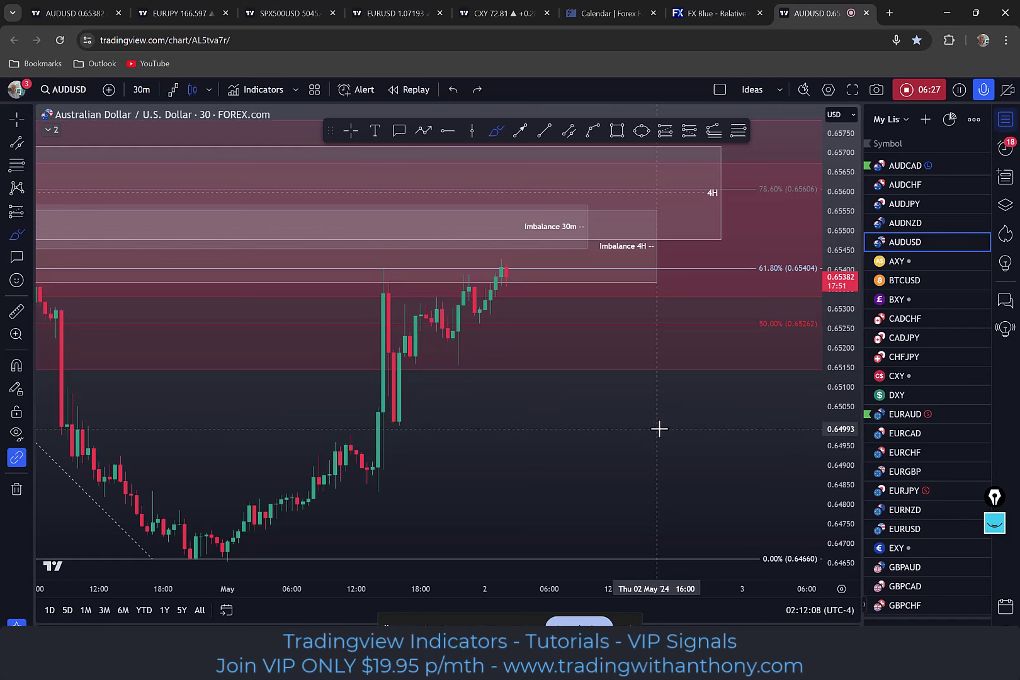
Brush an arrow to the 4H zone's lower edge and a path ranging sideways, peaking near 0.6547 and falling to about 0.6497.
{"action": "mouse_move", "coordinate": [773, 136]}
{"action": "left_mouse_down"}
{"action": "mouse_move", "coordinate": [736, 199]}
{"action": "mouse_move", "coordinate": [748, 217]}
{"action": "left_mouse_up"}
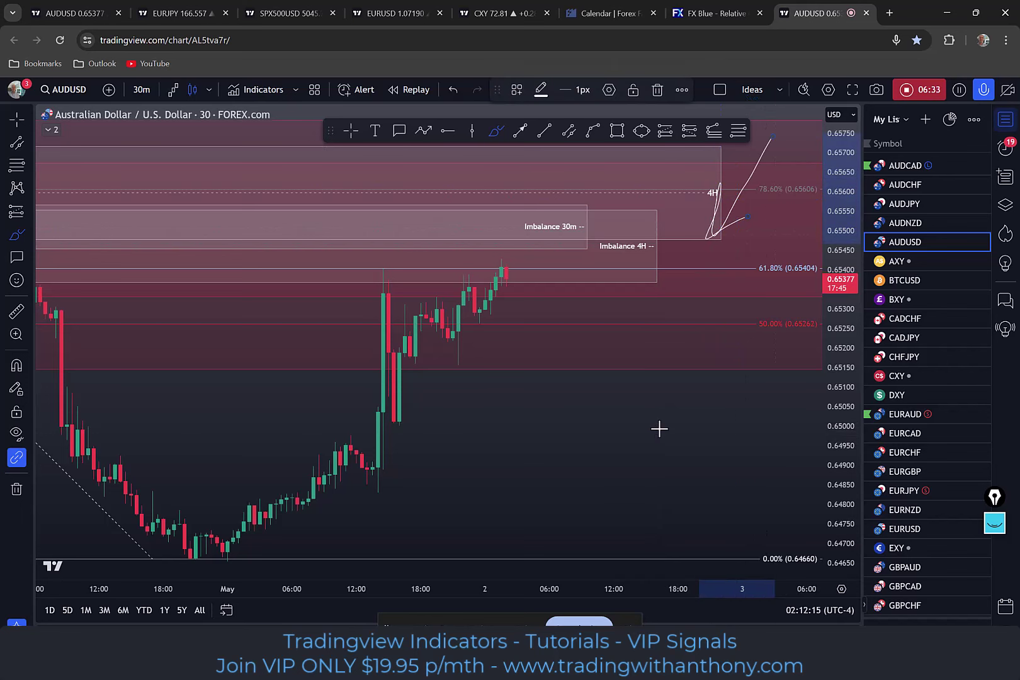
{"action": "mouse_move", "coordinate": [504, 280]}
{"action": "left_mouse_down"}
{"action": "mouse_move", "coordinate": [575, 310]}
{"action": "mouse_move", "coordinate": [603, 241]}
{"action": "mouse_move", "coordinate": [657, 297]}
{"action": "left_mouse_up"}
{"action": "left_click_drag", "start_coordinate": [726, 444], "coordinate": [723, 439]}
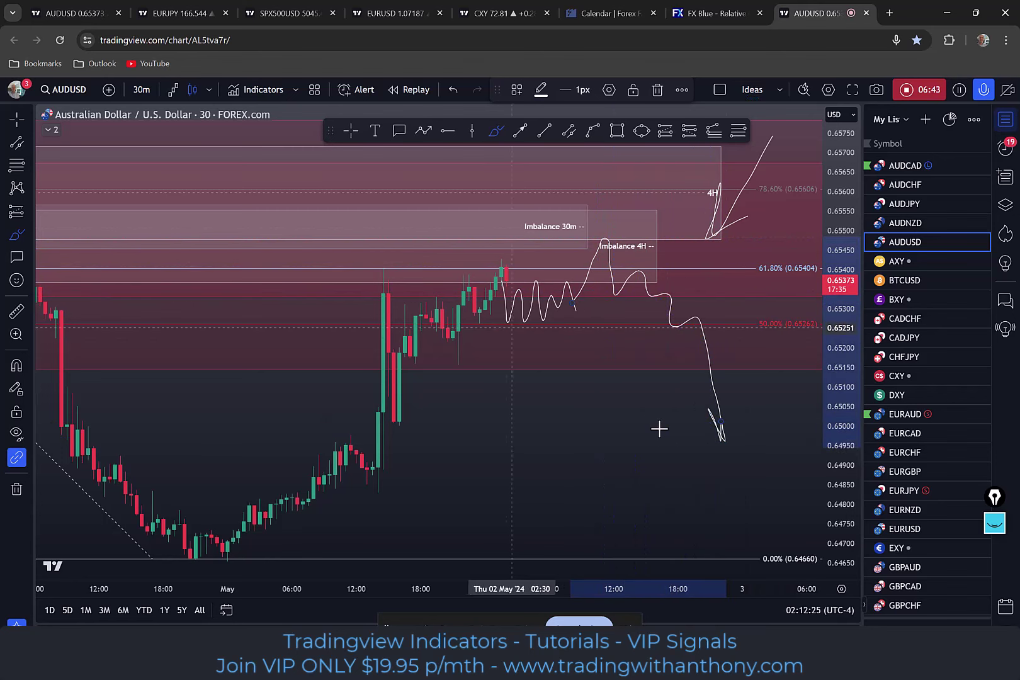
Brush a horizontal line along the 50.00% level at about 0.6526 and an upward arrow below it.
{"action": "left_click_drag", "start_coordinate": [499, 324], "coordinate": [763, 324]}
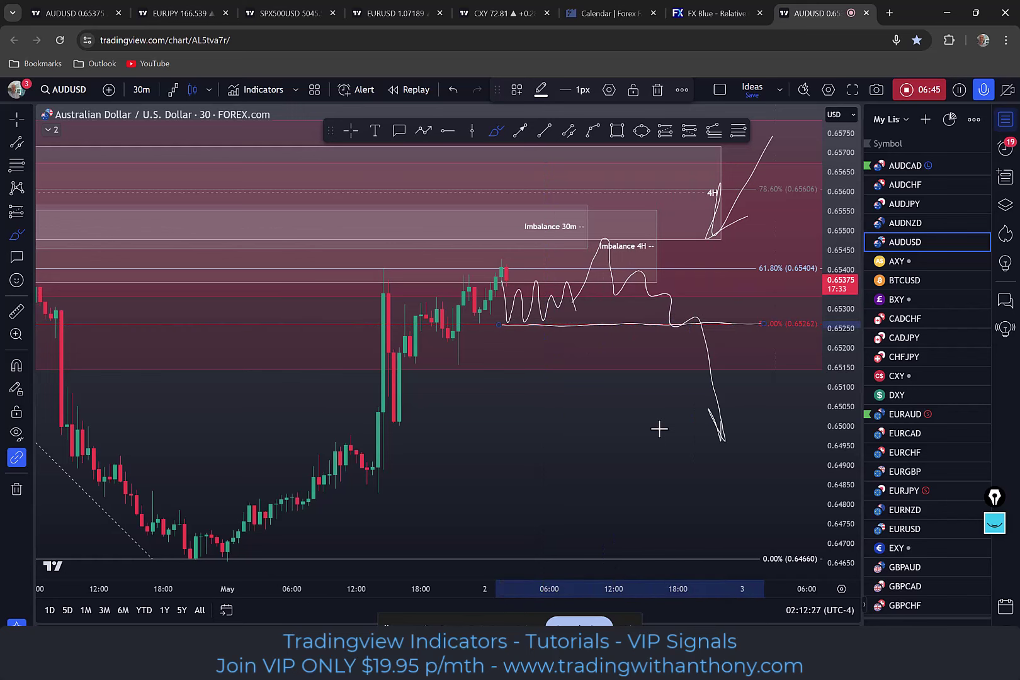
{"action": "left_click_drag", "start_coordinate": [636, 399], "coordinate": [669, 353]}
{"action": "left_click_drag", "start_coordinate": [669, 352], "coordinate": [678, 359]}
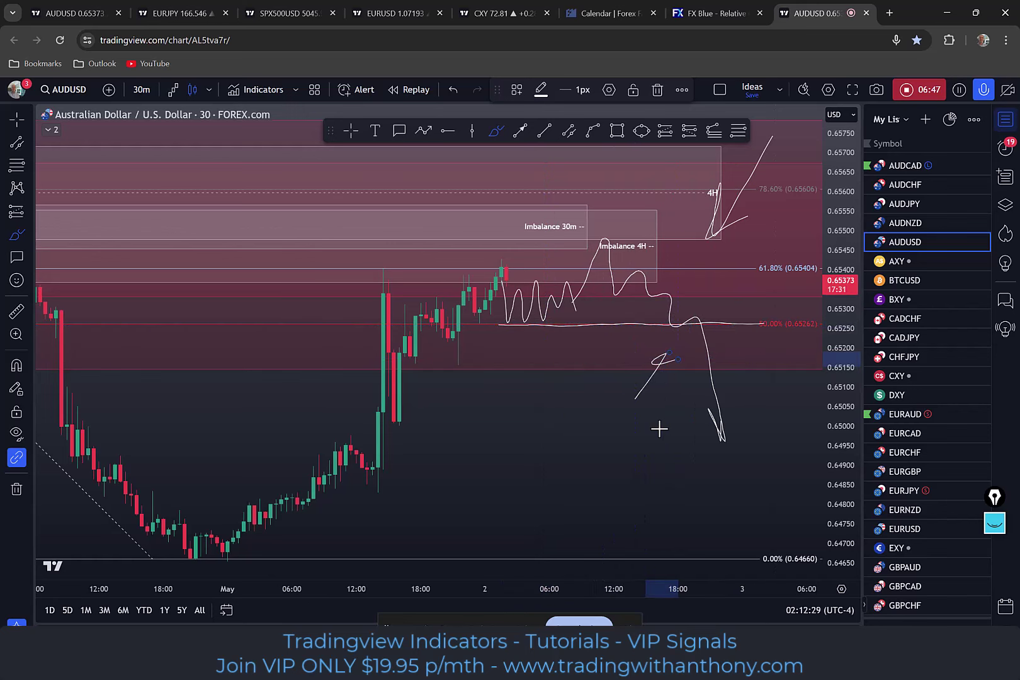
Circle the current range and brush an alternative path peaking near 0.6563, bounding its sideways stretch with lines at about 0.6558 and 0.6549.
{"action": "mouse_move", "coordinate": [454, 279]}
{"action": "left_mouse_down"}
{"action": "mouse_move", "coordinate": [463, 312]}
{"action": "mouse_move", "coordinate": [549, 298]}
{"action": "mouse_move", "coordinate": [529, 261]}
{"action": "mouse_move", "coordinate": [448, 328]}
{"action": "mouse_move", "coordinate": [554, 315]}
{"action": "mouse_move", "coordinate": [568, 272]}
{"action": "left_mouse_up"}
{"action": "mouse_move", "coordinate": [501, 266]}
{"action": "left_mouse_down"}
{"action": "mouse_move", "coordinate": [542, 220]}
{"action": "mouse_move", "coordinate": [580, 208]}
{"action": "mouse_move", "coordinate": [614, 224]}
{"action": "mouse_move", "coordinate": [658, 189]}
{"action": "mouse_move", "coordinate": [696, 264]}
{"action": "mouse_move", "coordinate": [732, 250]}
{"action": "left_mouse_up"}
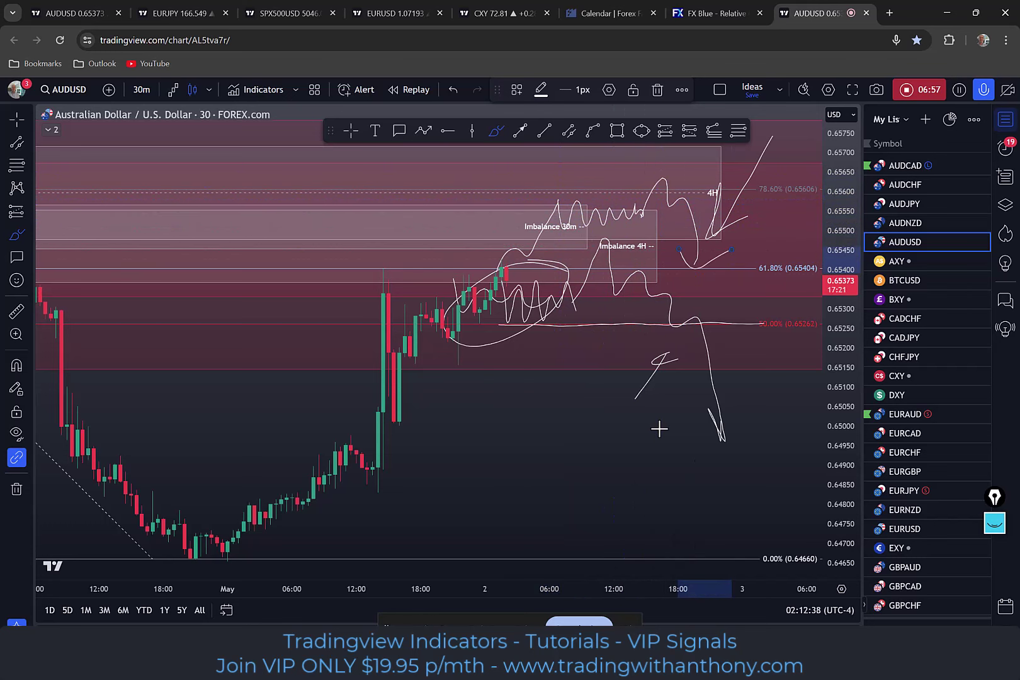
{"action": "left_click_drag", "start_coordinate": [541, 197], "coordinate": [646, 200]}
{"action": "left_click_drag", "start_coordinate": [552, 232], "coordinate": [651, 238]}
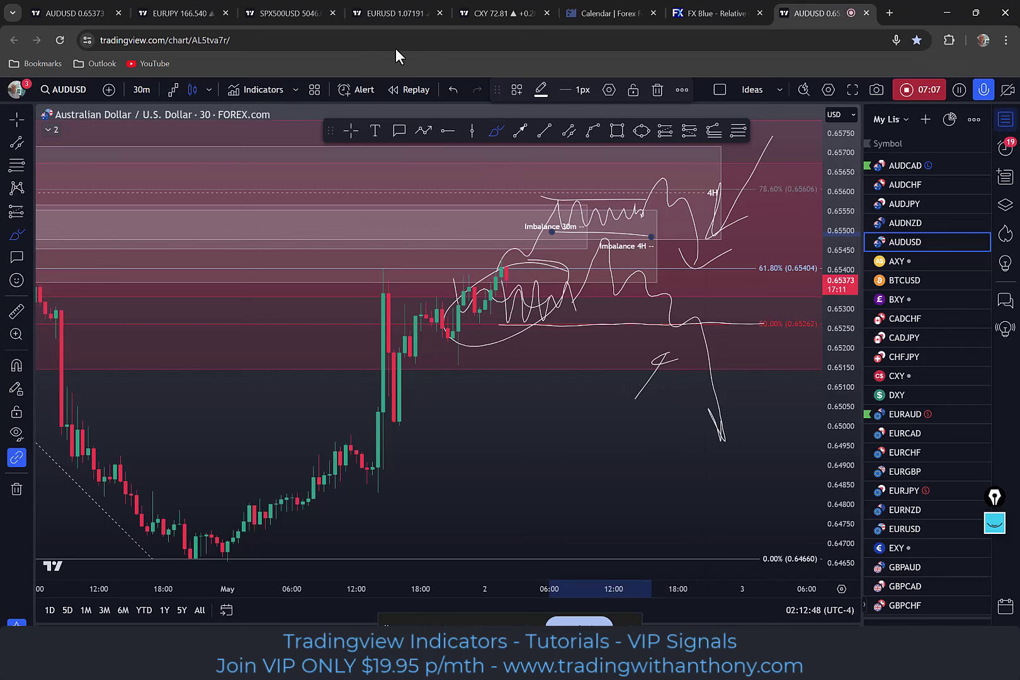
Undo the bounding lines, the alternative upper path and the circle around the current range.
{"action": "left_click", "coordinate": [453, 89]}
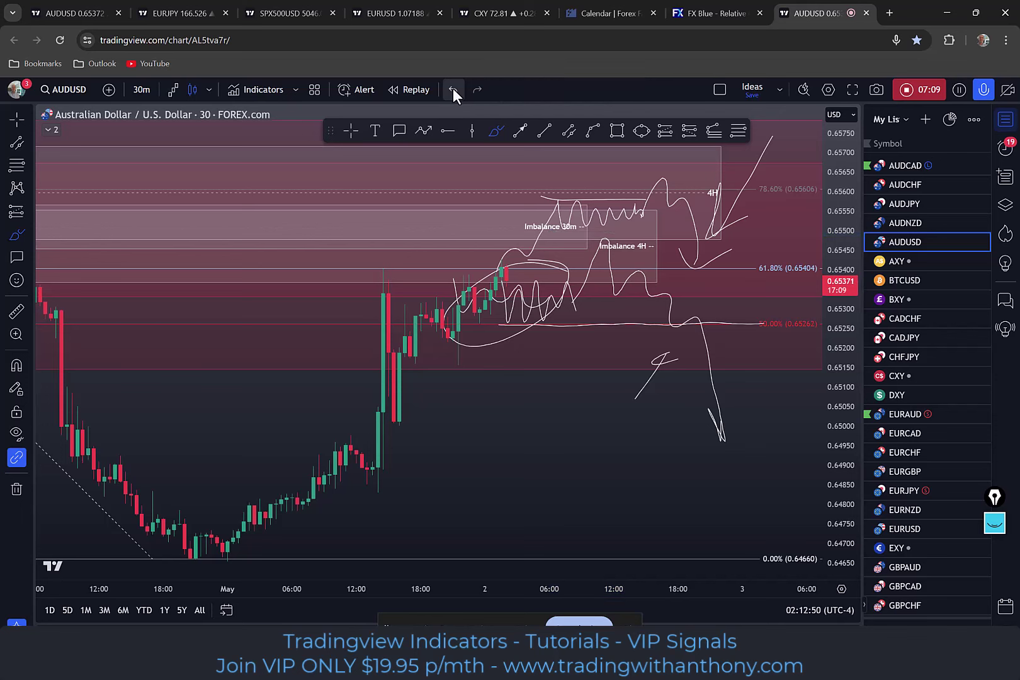
{"action": "left_click", "coordinate": [453, 90]}
{"action": "left_click", "coordinate": [453, 89]}
{"action": "left_click", "coordinate": [452, 90]}
{"action": "left_click", "coordinate": [453, 89]}
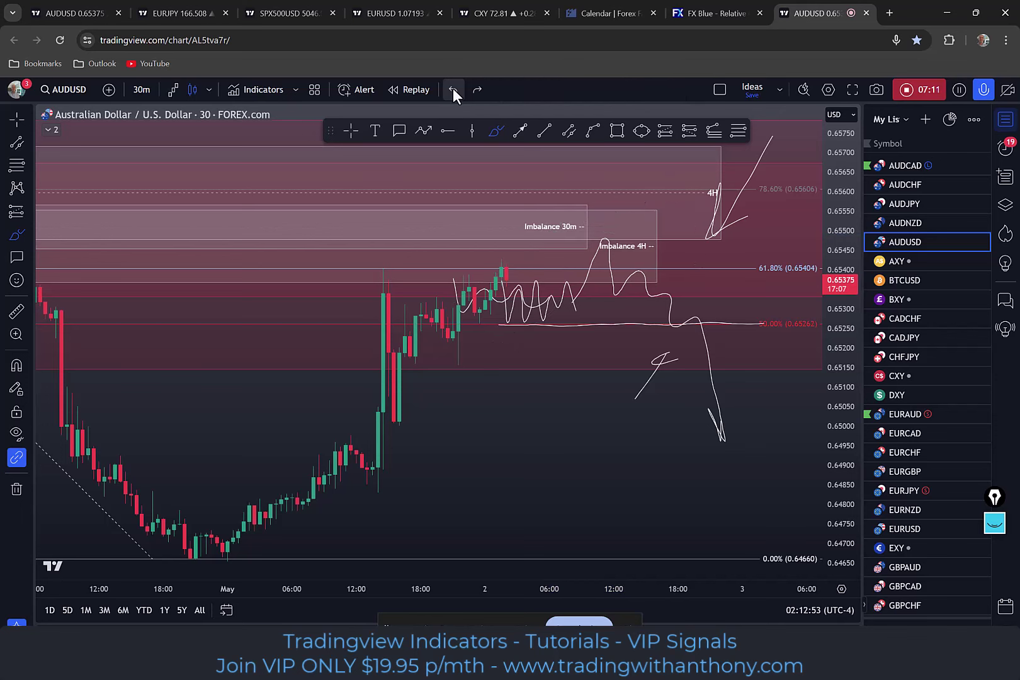